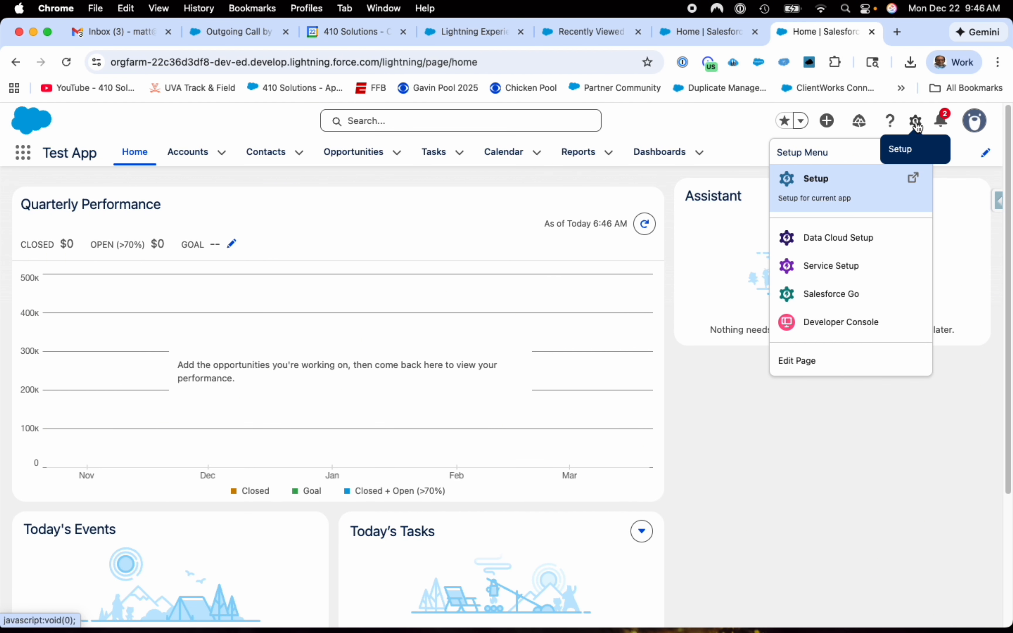
Open Salesforce Setup and go to the Users list under user administration.
left_click(833, 187)
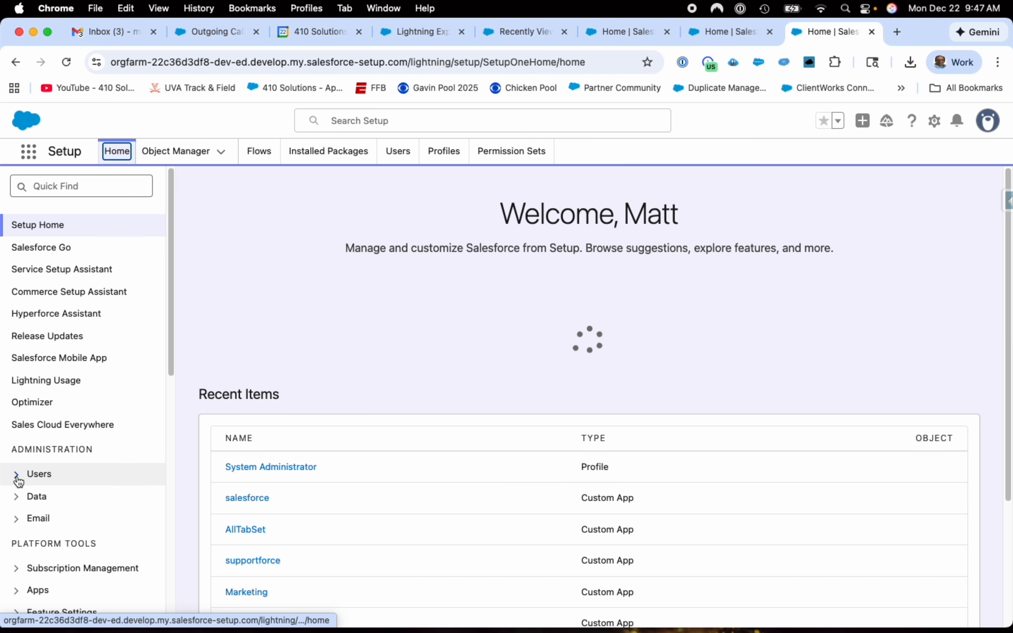
left_click(17, 477)
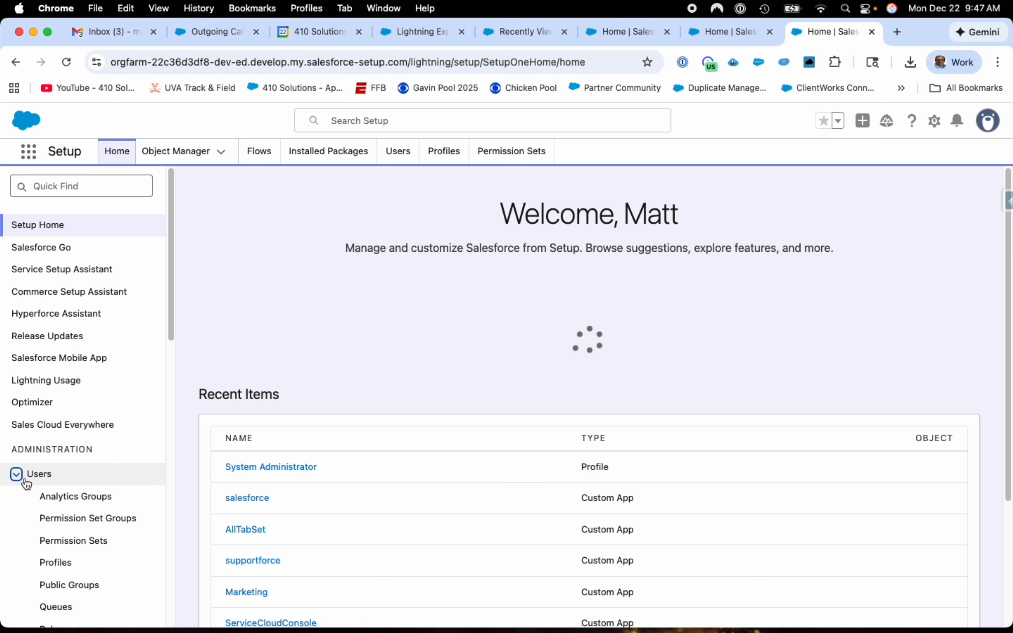
scroll(45, 509, "down", 3)
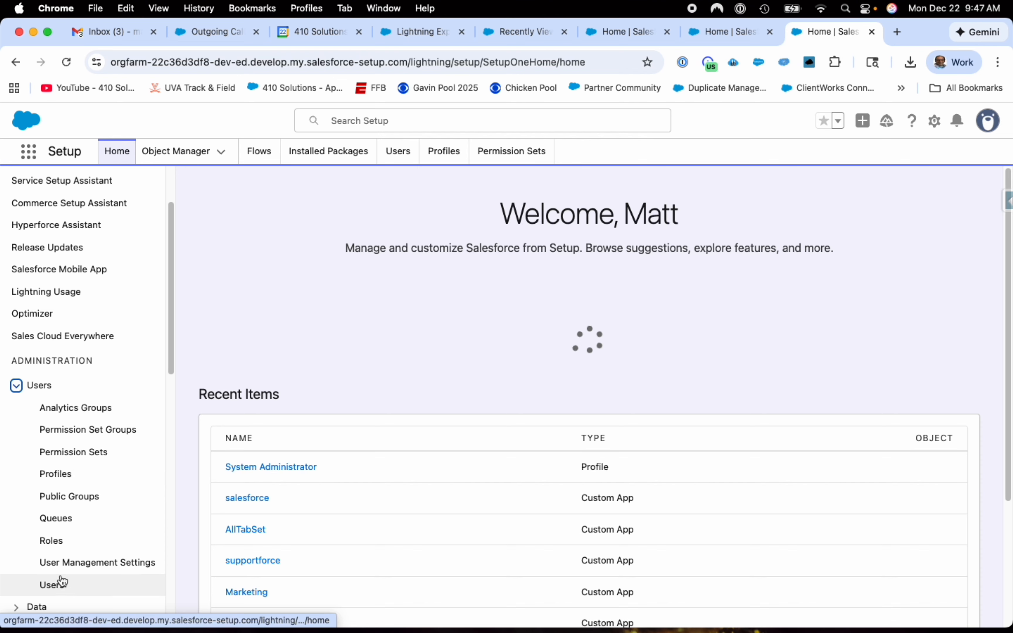
left_click(41, 584)
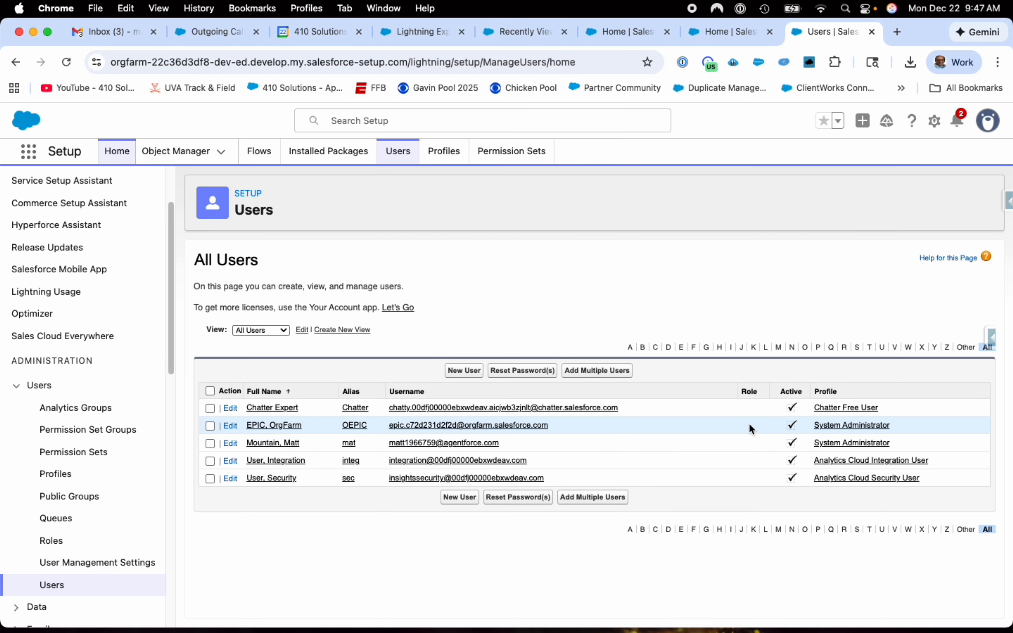
Try to deactivate the OrgFarm EPIC user, and cancel the edit.
left_click(247, 425)
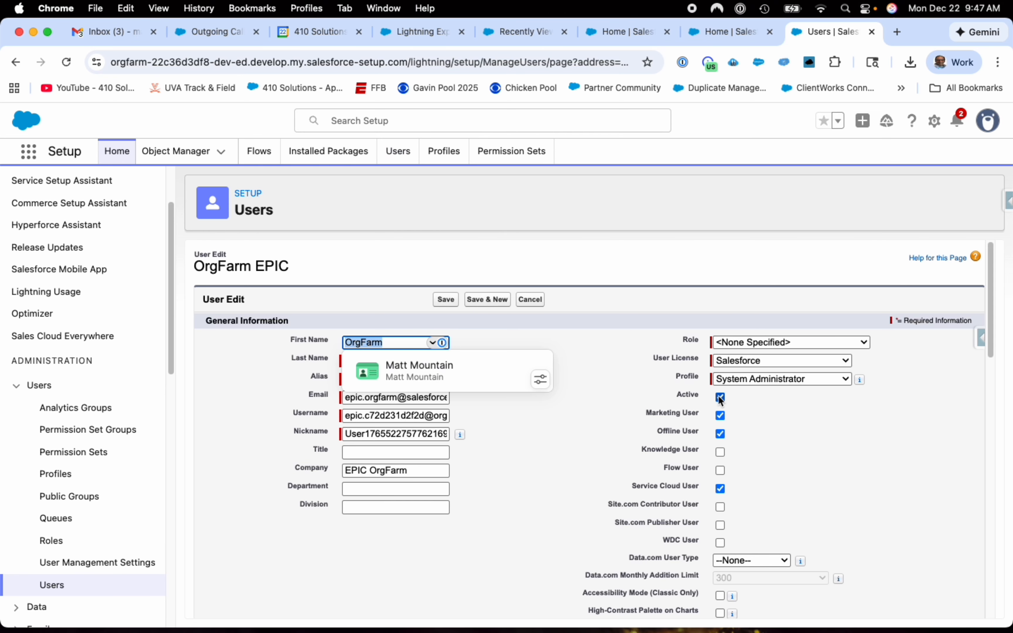
left_click(720, 397)
left_click(591, 402)
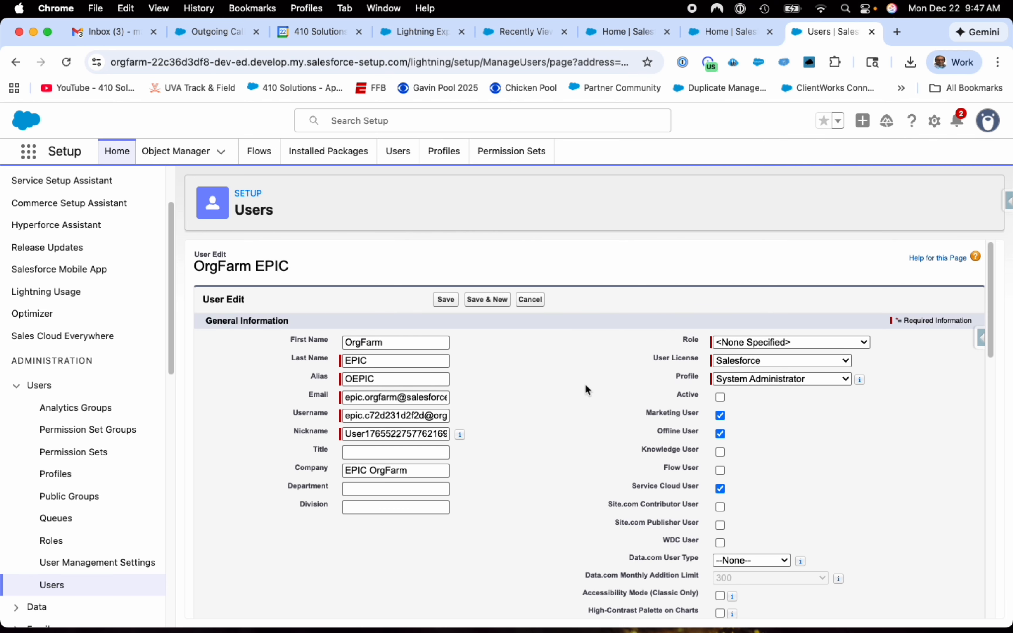
left_click(452, 299)
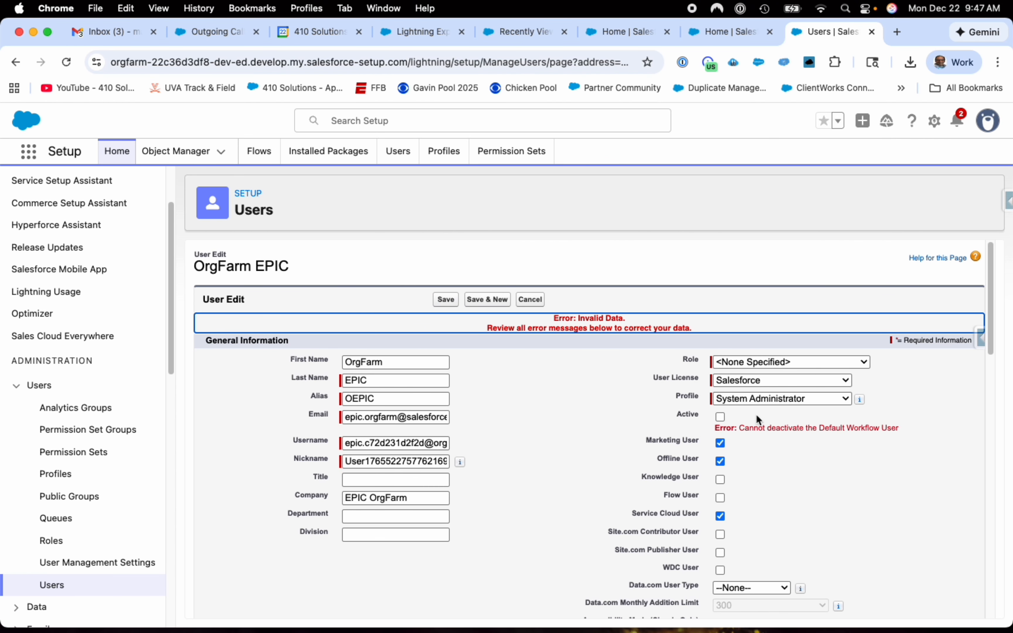
left_click(538, 300)
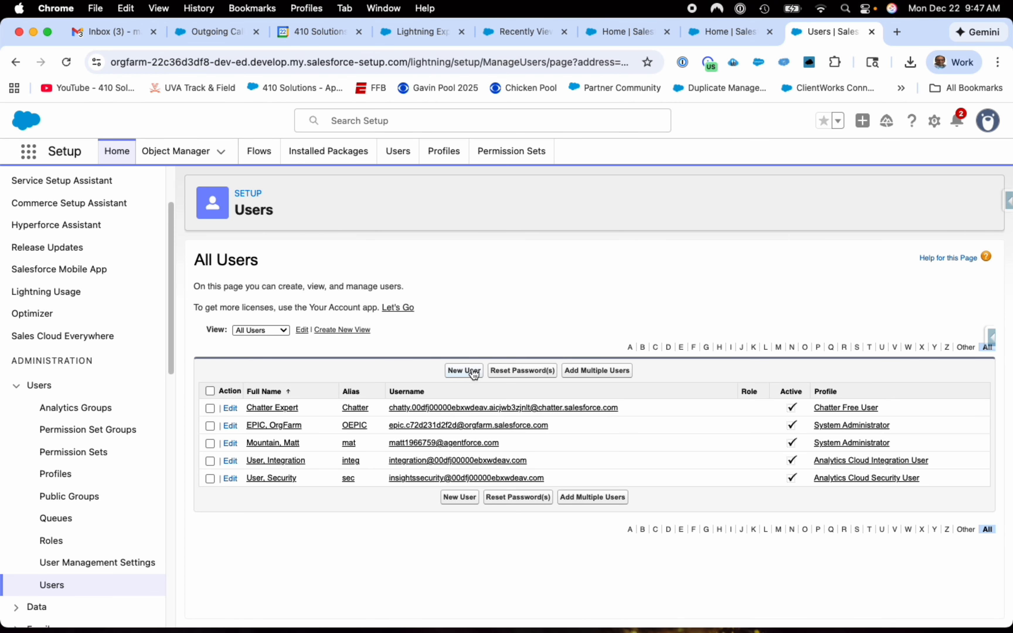
Start a new user record and fill in placeholder first and last names.
left_click(474, 372)
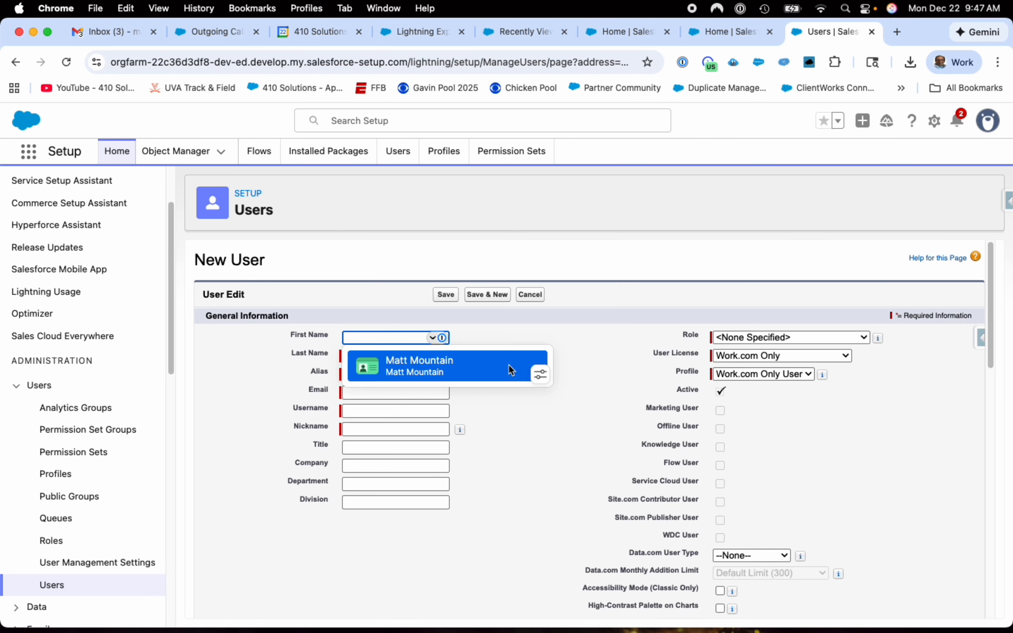
left_click(762, 356)
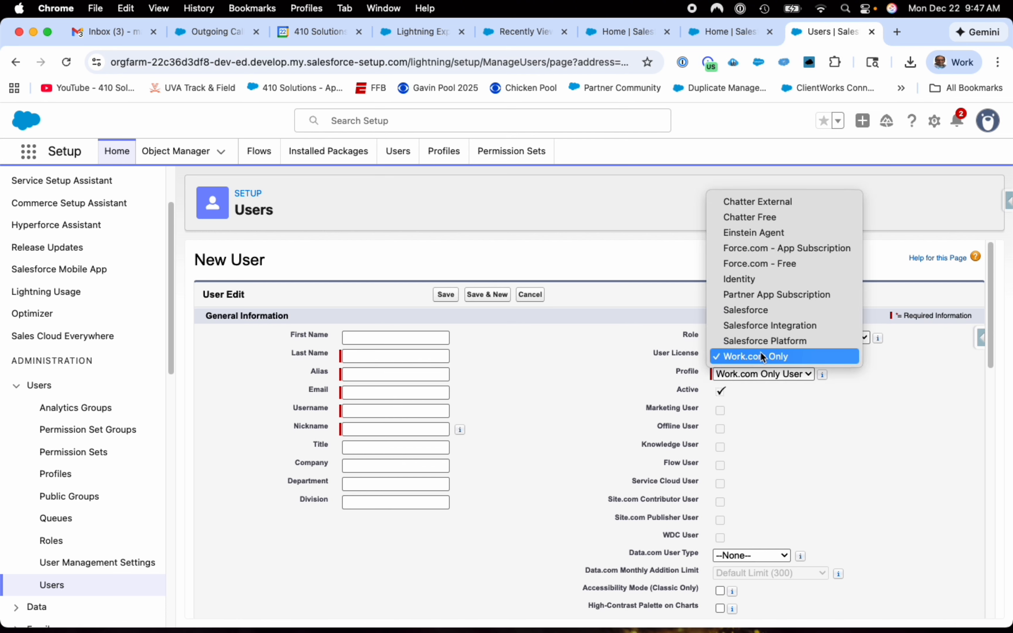
left_click(572, 372)
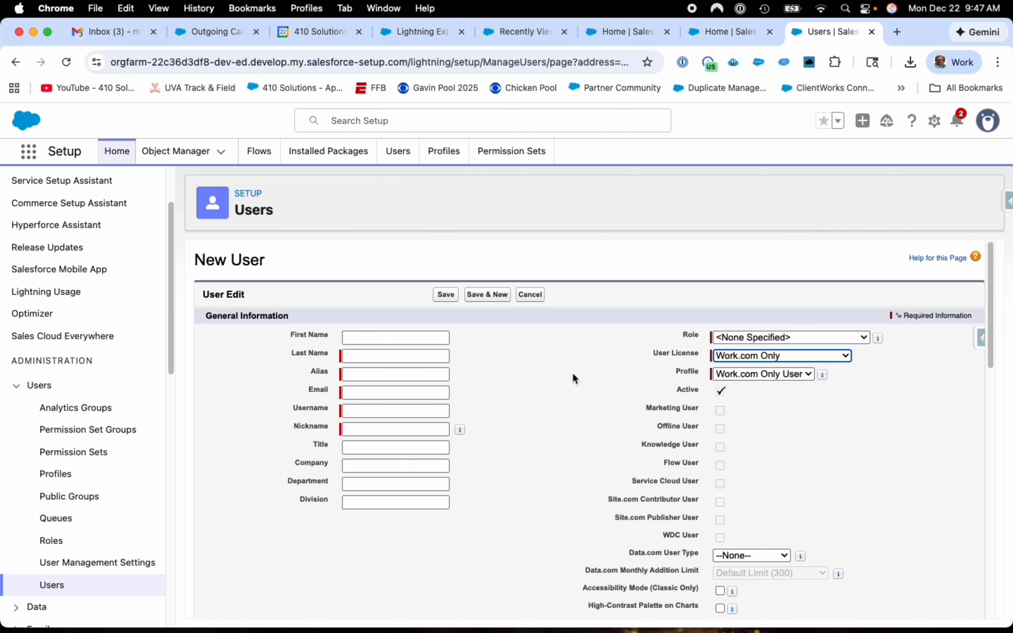
left_click(409, 340)
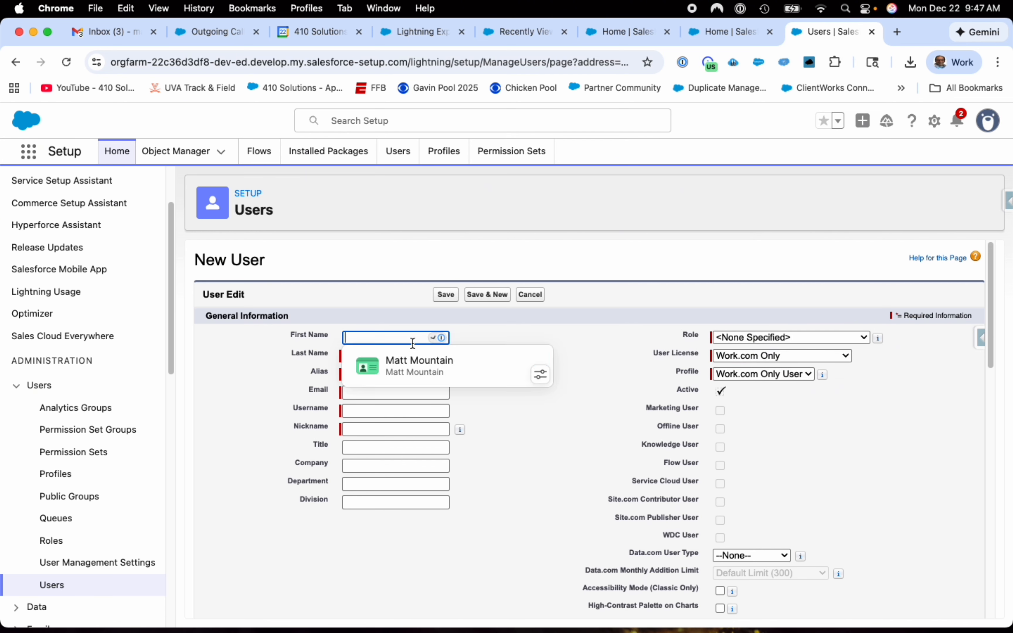
type("First")
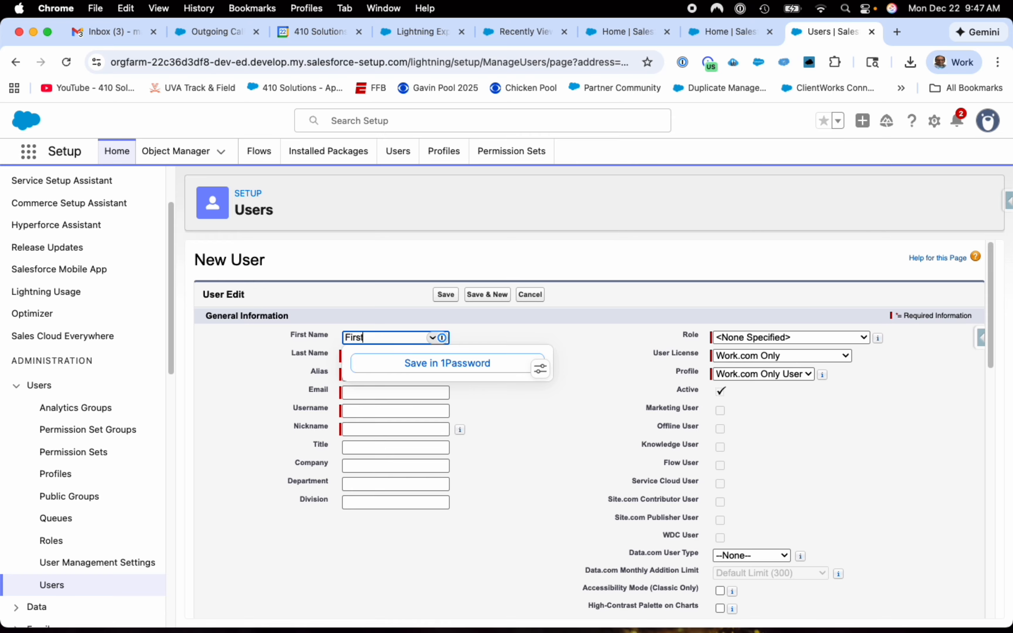
key("Tab")
type("L")
key("BackSpace")
key("shift+Tab")
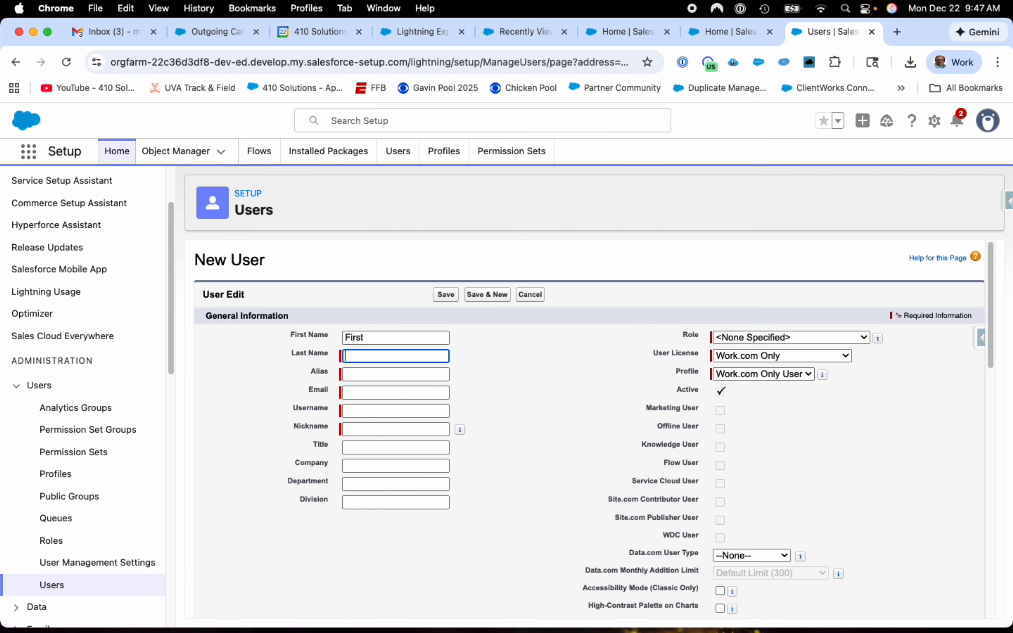
type("Last")
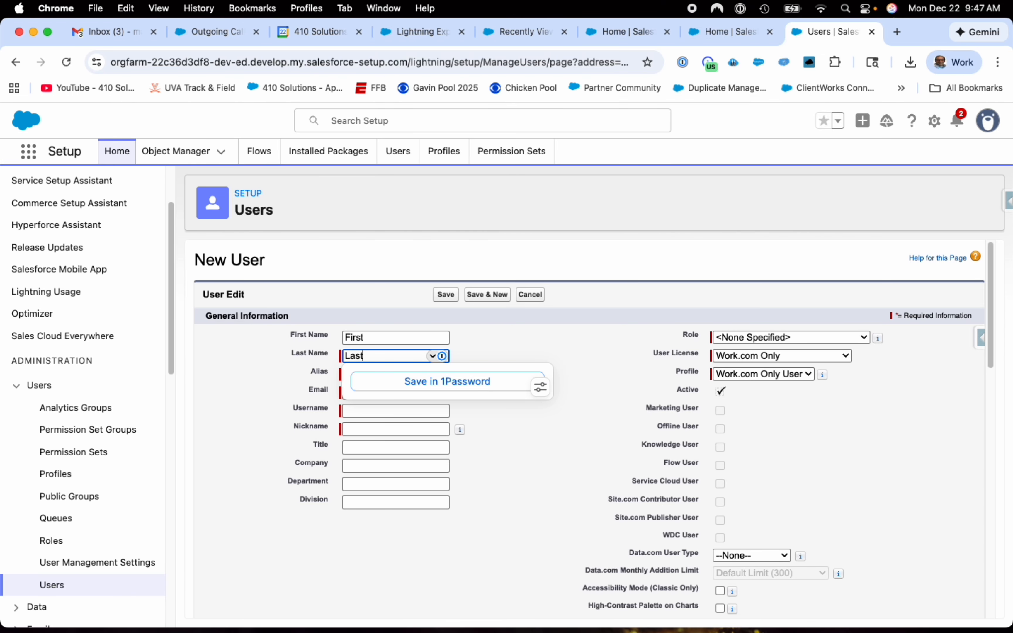
Fill in the new user's email address, letting the alias, username and nickname populate automatically.
key("Tab")
key("Tab")
type("first")
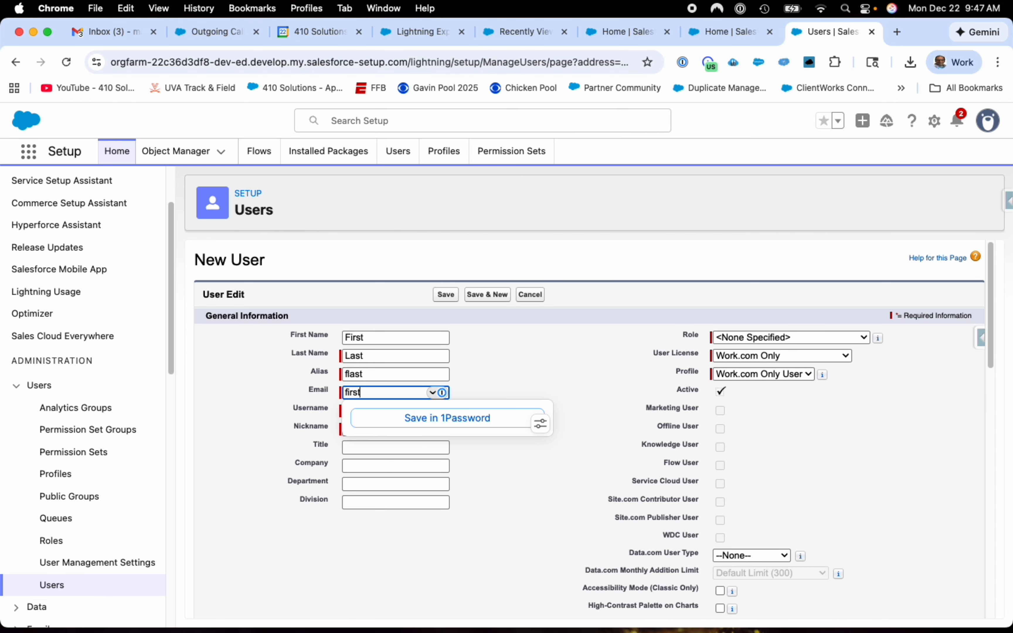
type("last@abc.com")
key("Tab")
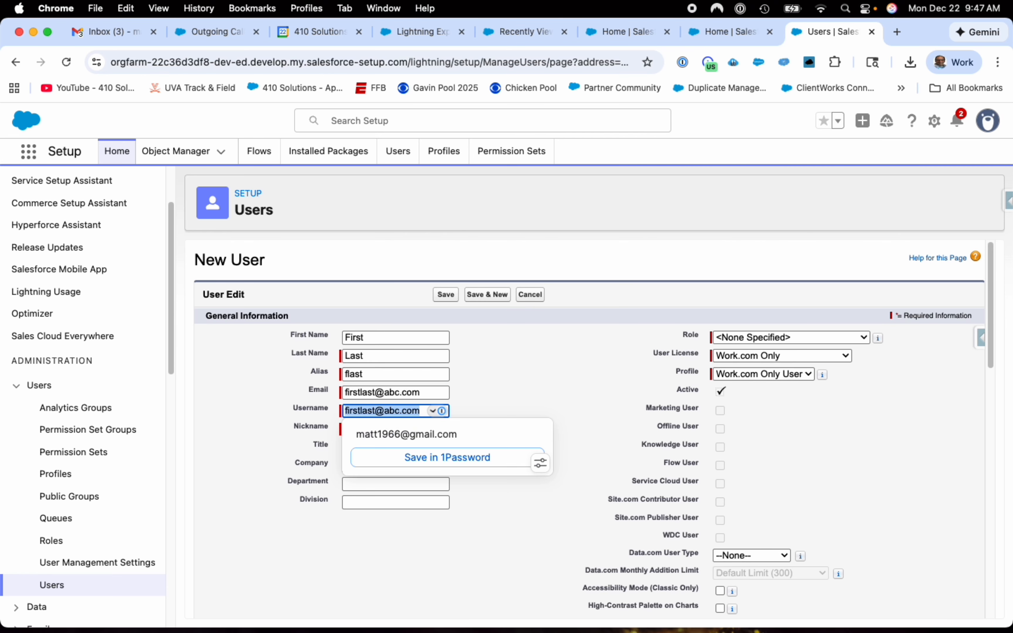
left_click(539, 338)
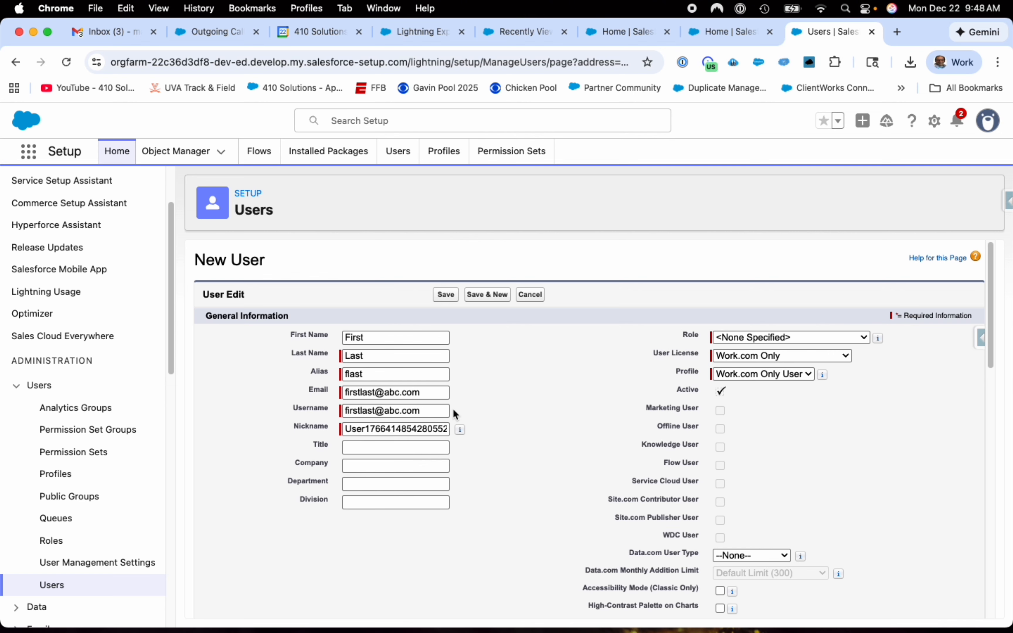
left_click_drag(428, 393, 335, 388)
left_click(486, 396)
Set the new user's license to Salesforce and review the available profiles without choosing one.
left_click(730, 356)
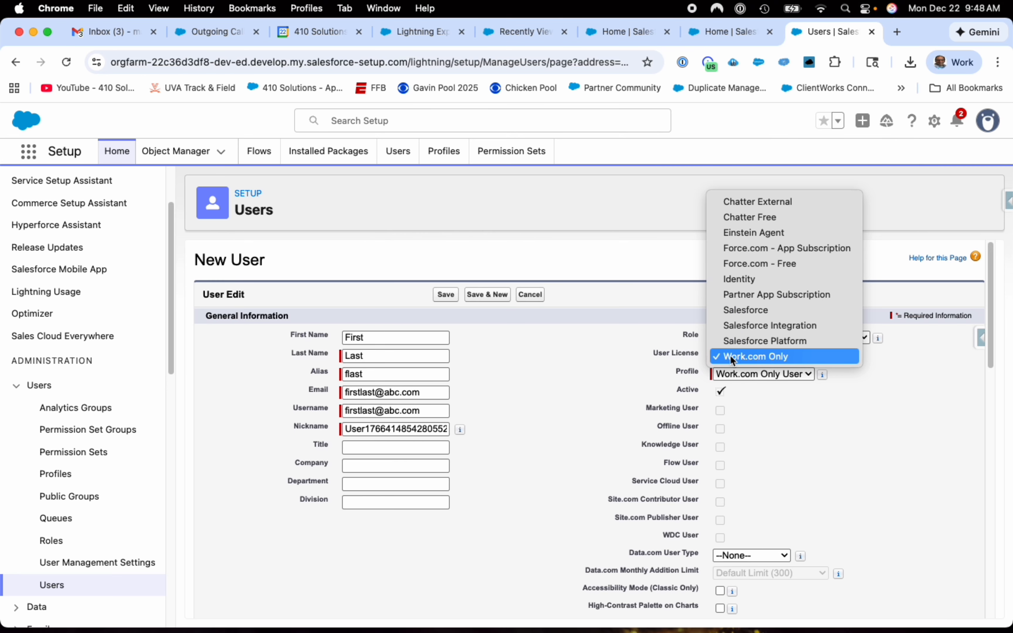
left_click(736, 312)
left_click(749, 374)
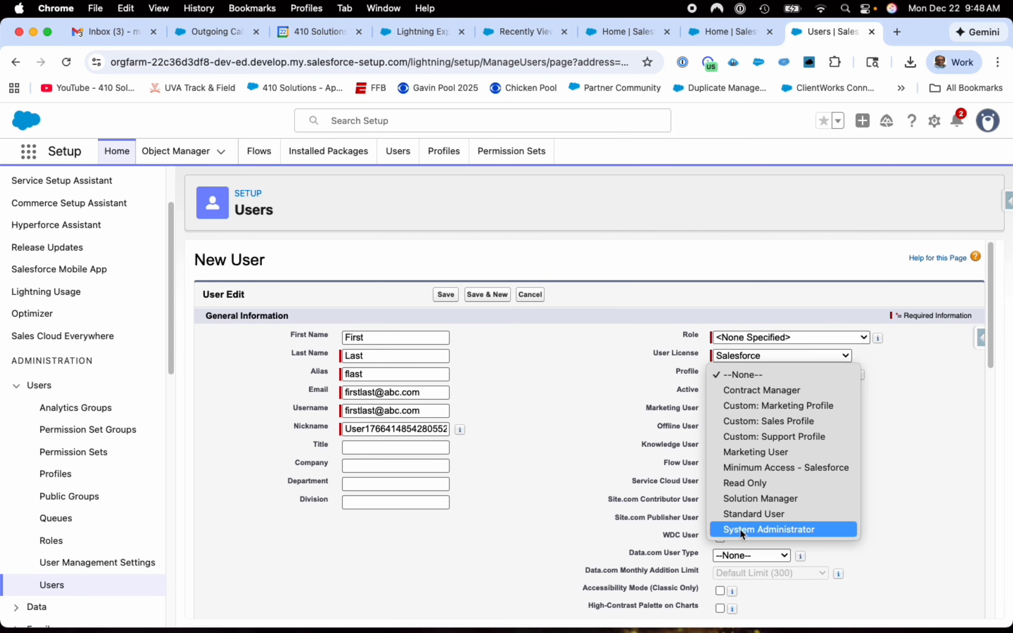
left_click(593, 416)
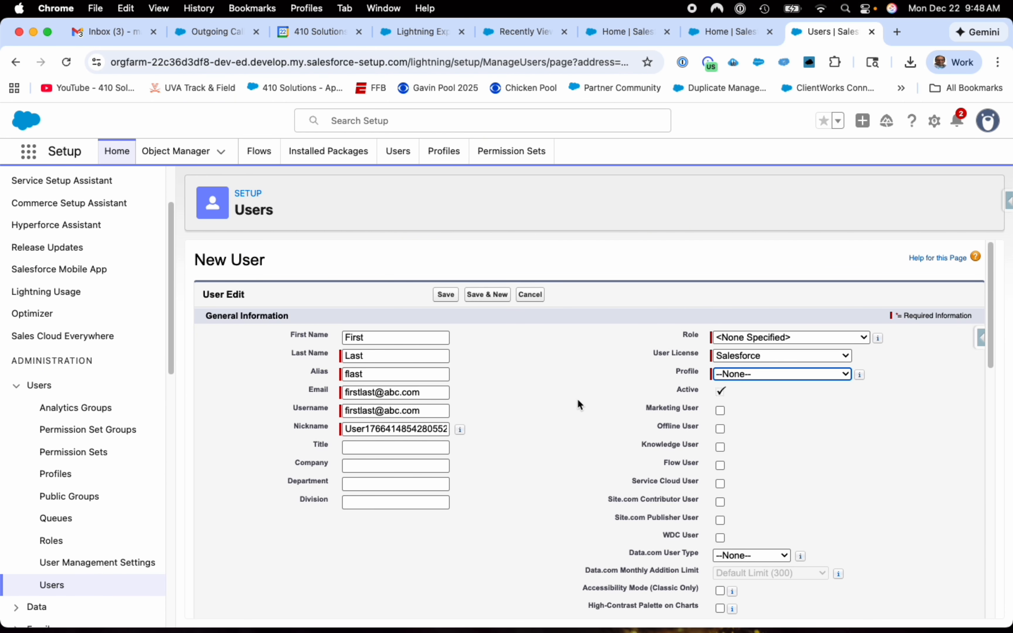
Set the new user's time zone to (GMT-05:00) Eastern Standard Time (America/Indiana/Indianapolis).
scroll(576, 400, "down", 15)
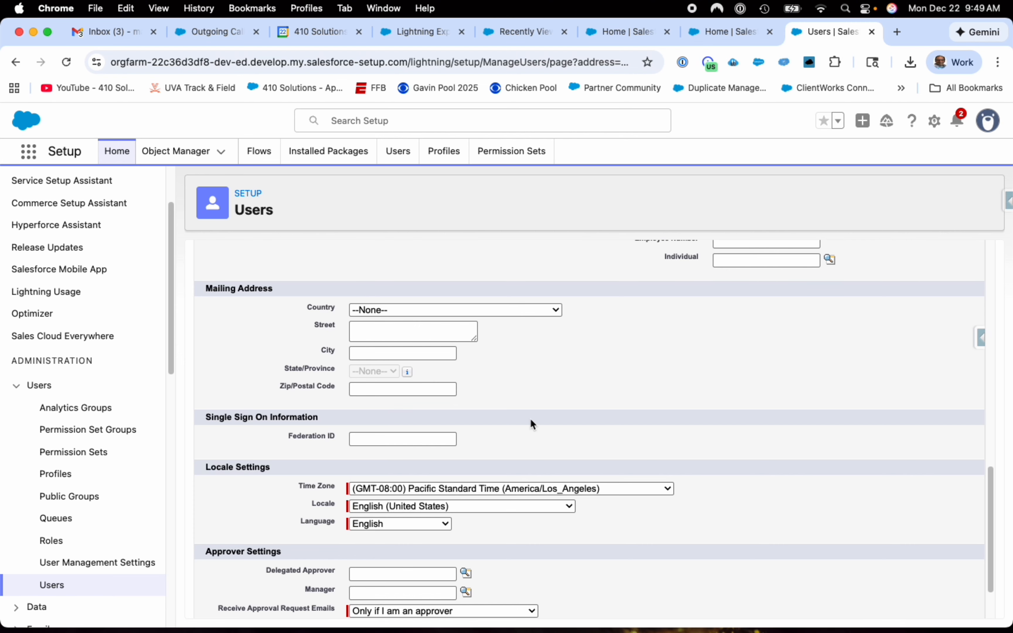
left_click(526, 488)
scroll(523, 473, "up", 10)
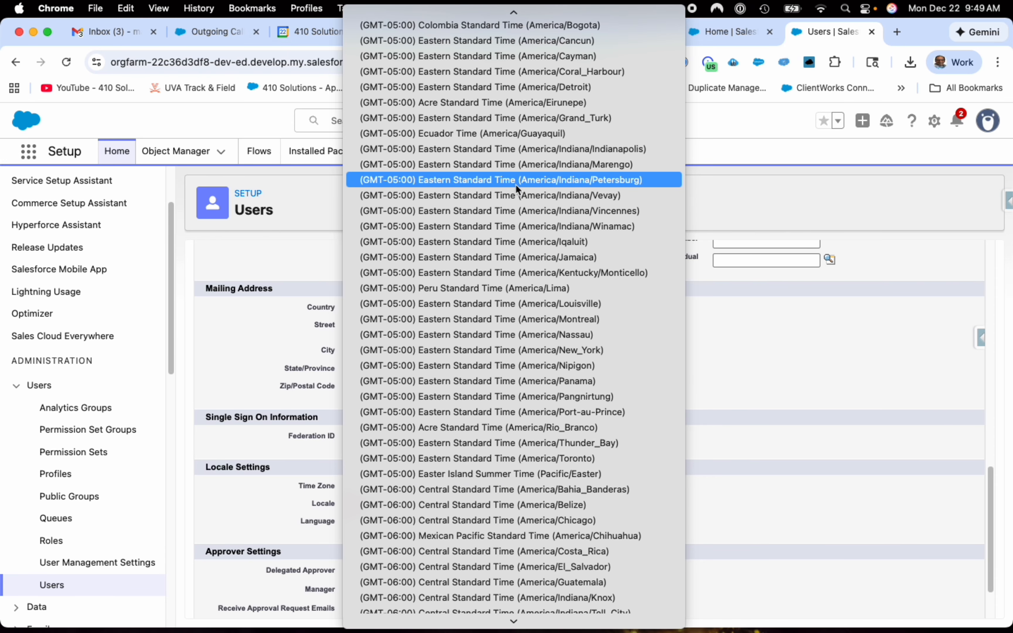
left_click(517, 153)
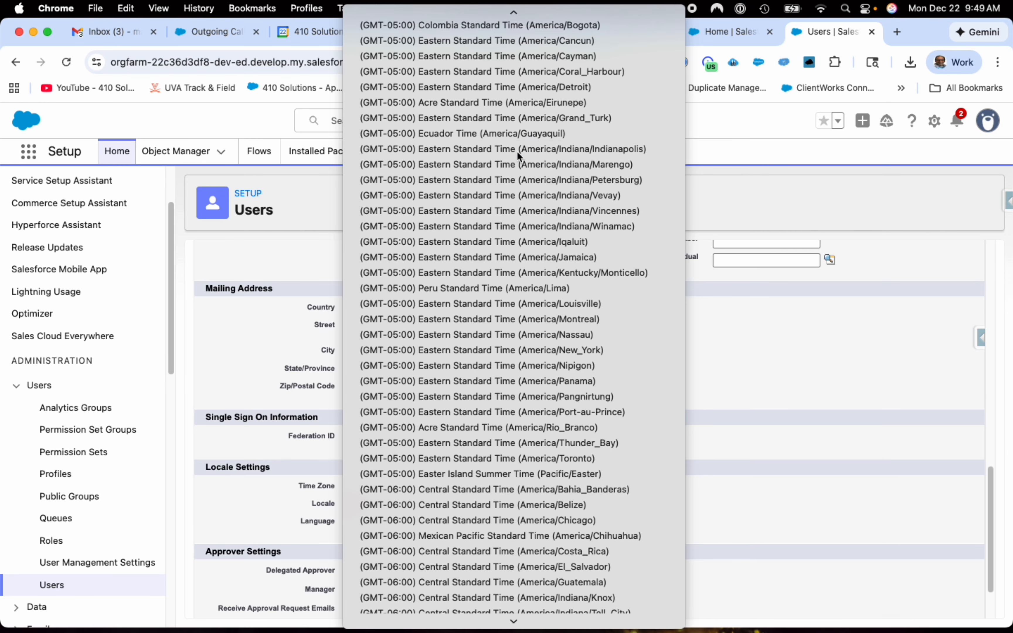
scroll(638, 502, "down", 1)
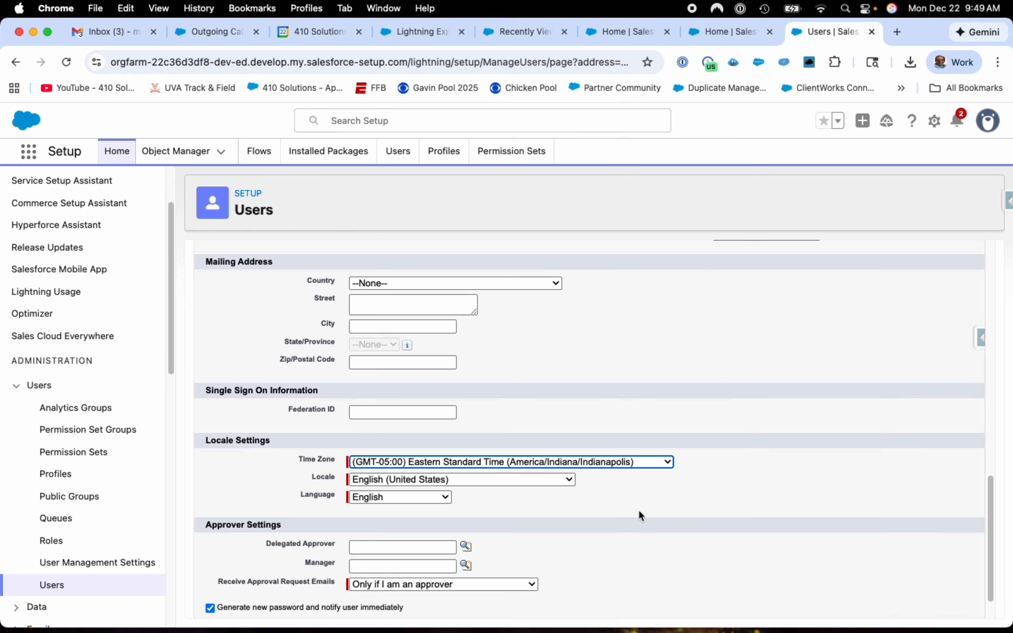
Turn off generating a new password and notifying the user immediately, and cancel the new user record.
left_click(331, 607)
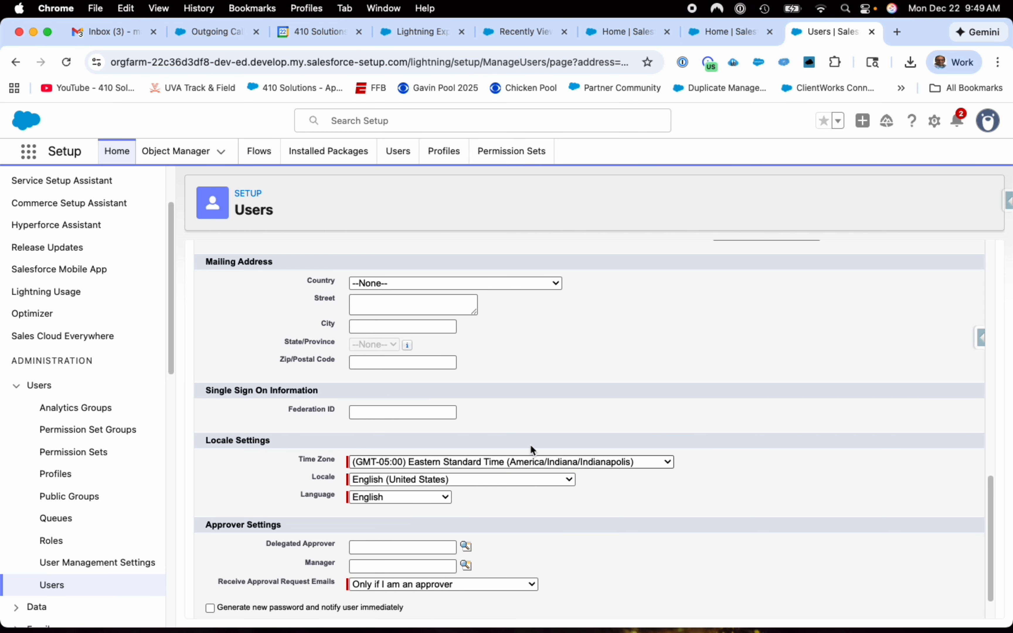
scroll(530, 418, "up", 15)
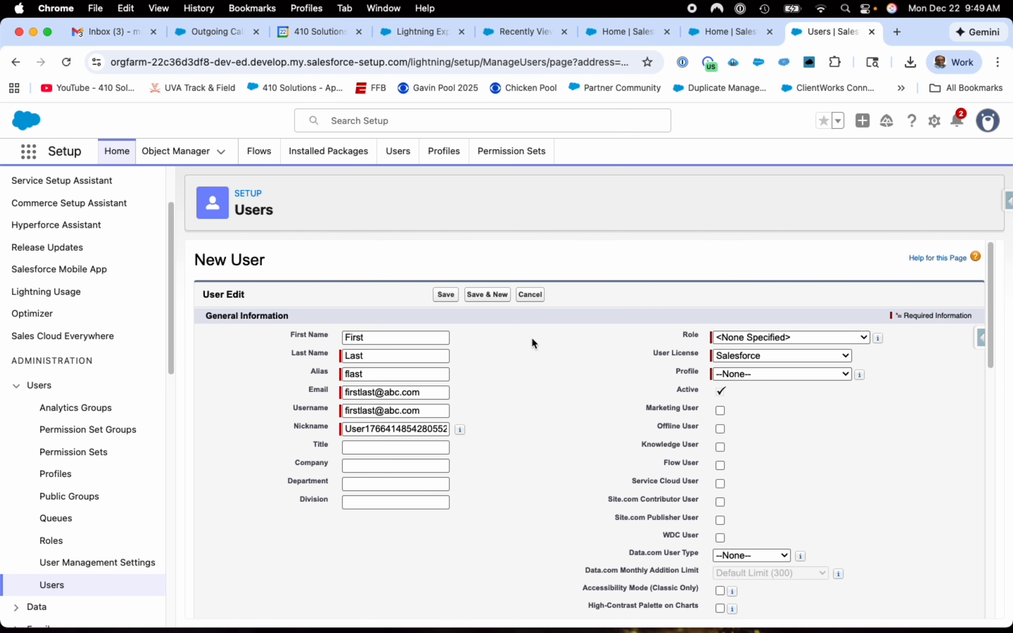
left_click(534, 295)
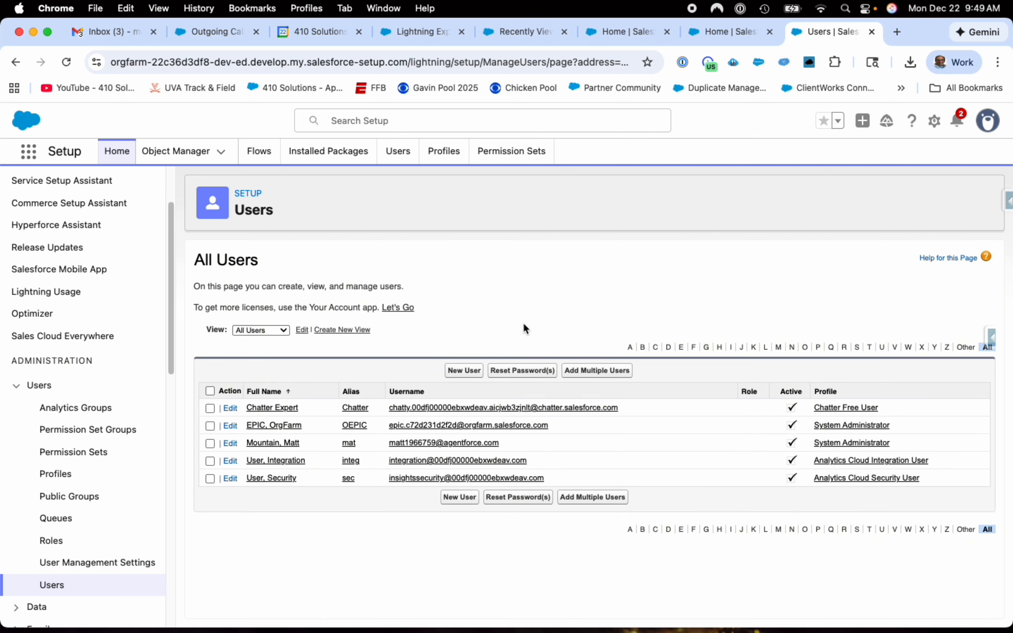
View the permission set assignments of the System Administrator user with alias mat, and open them for editing.
left_click(283, 443)
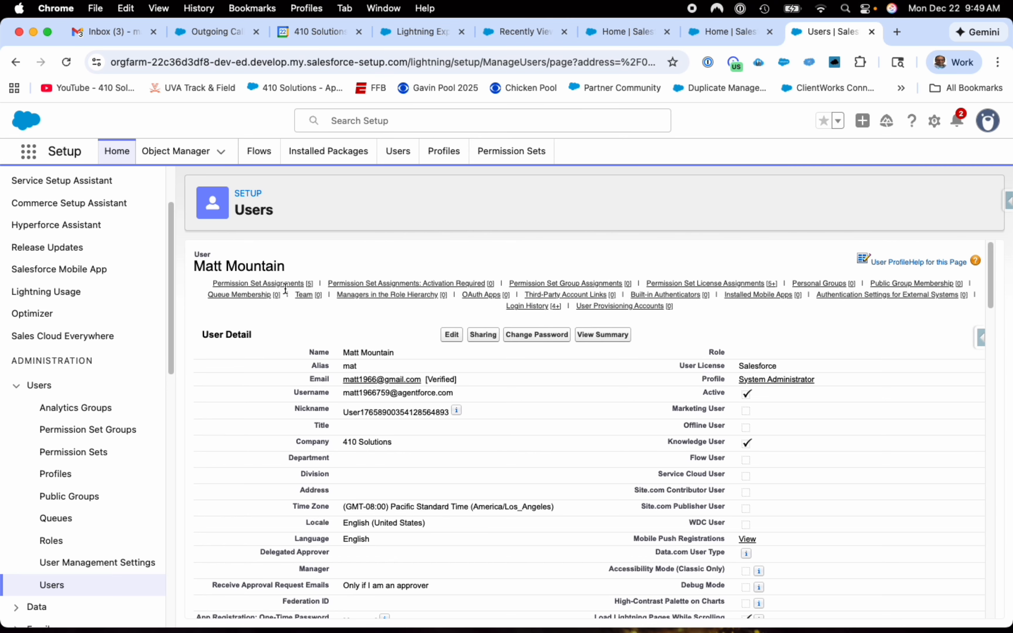
mouse_move(272, 285)
mouse_move(299, 288)
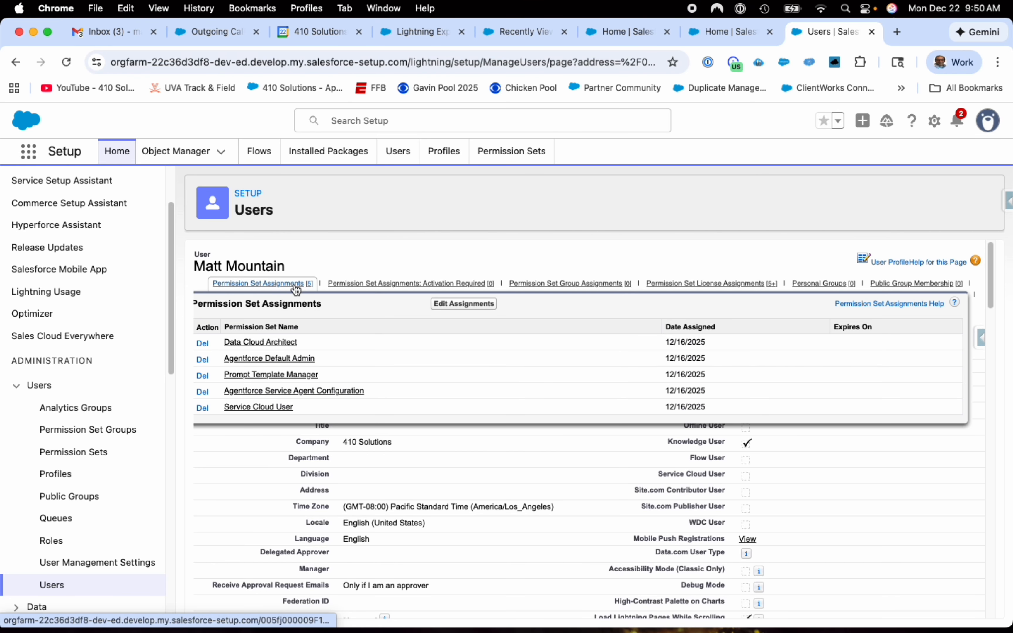
left_click(446, 305)
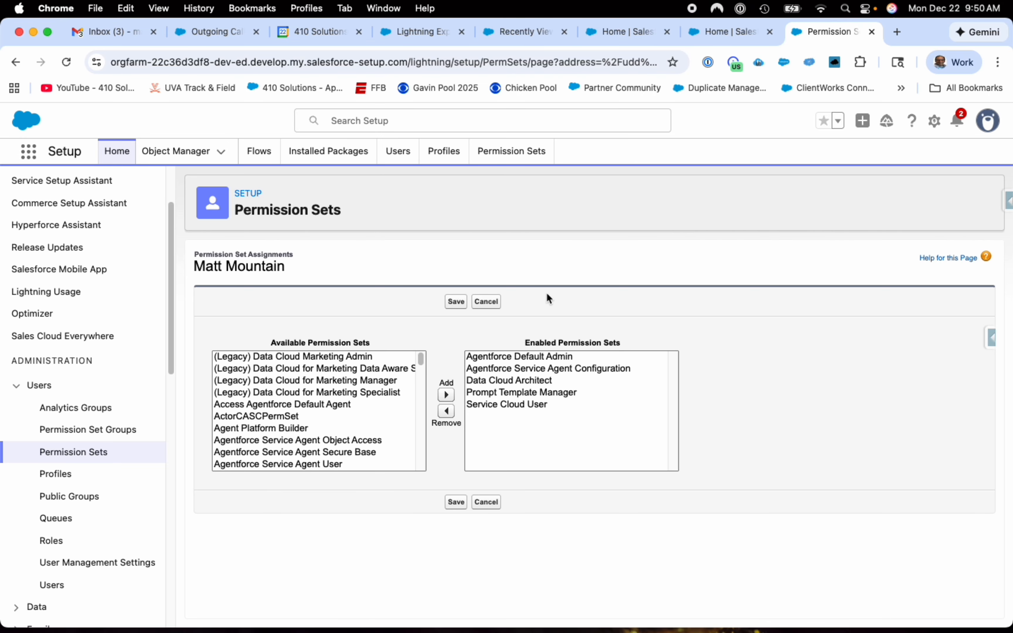
left_click(731, 28)
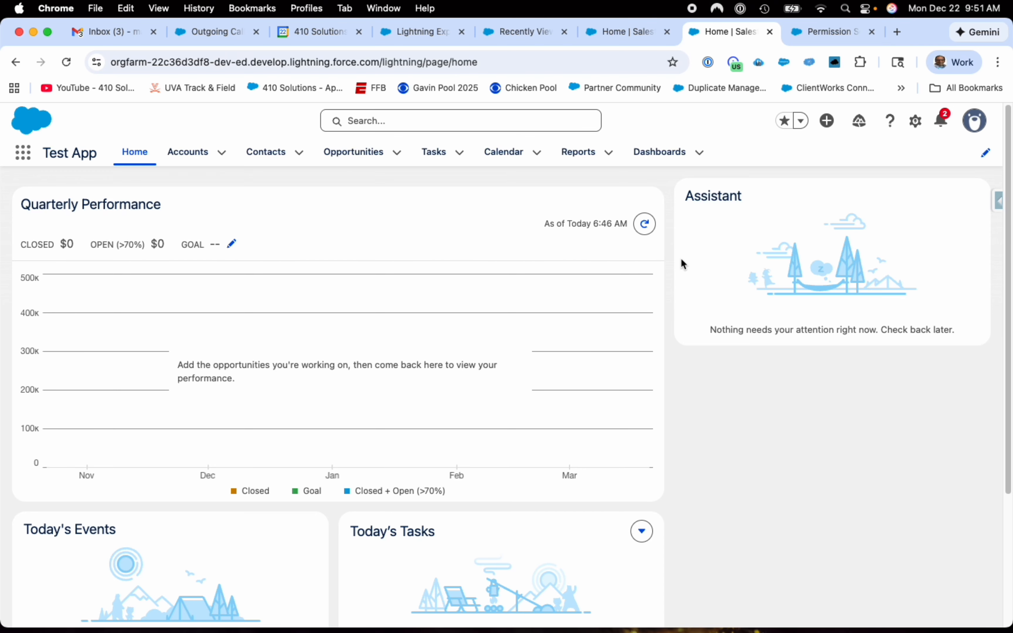
left_click(632, 35)
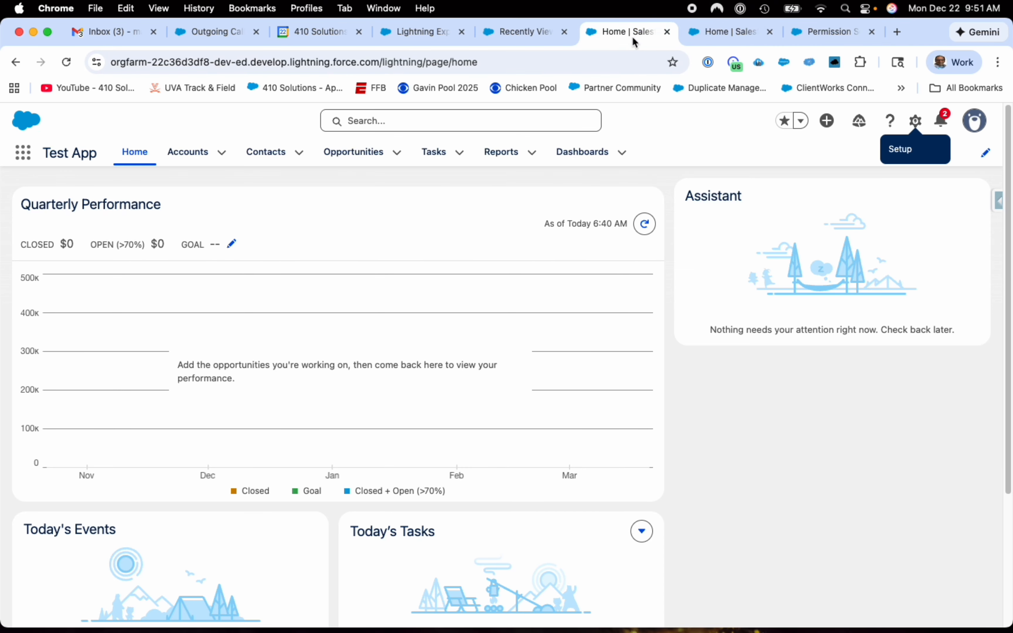
left_click(549, 29)
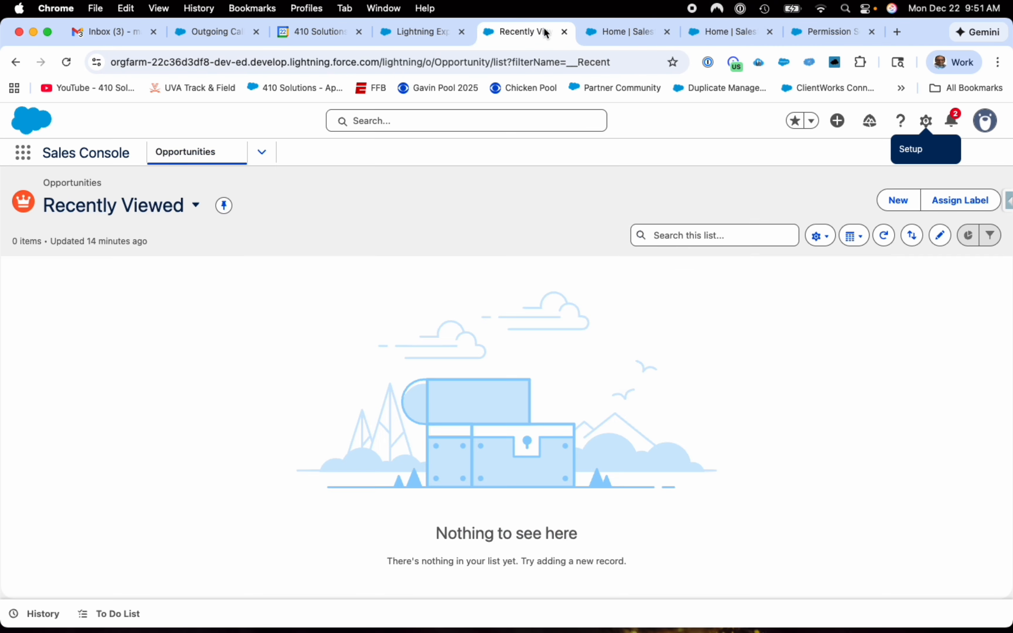
left_click(813, 30)
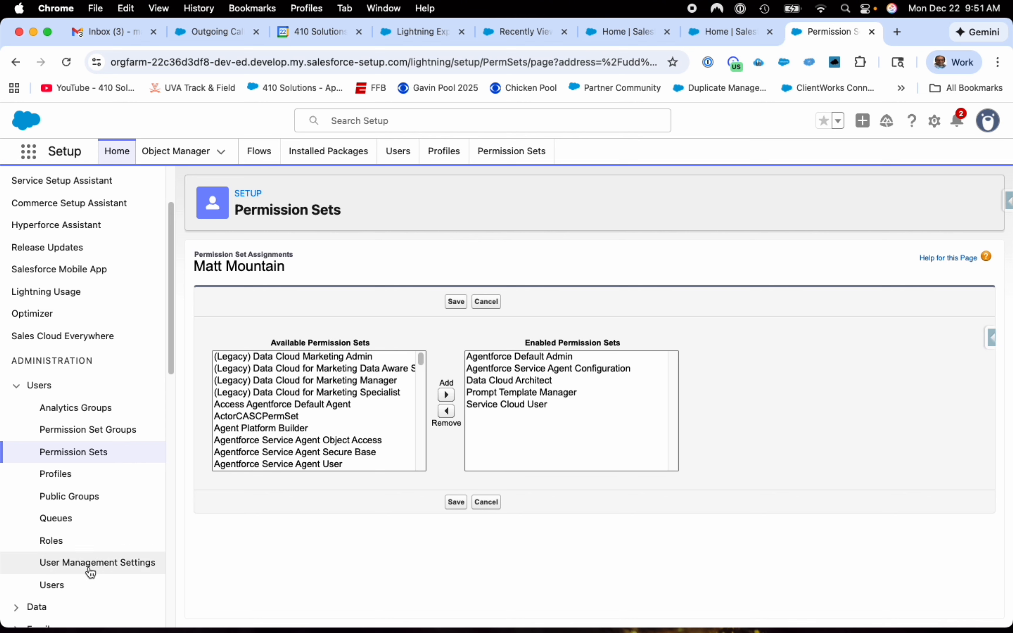
Enable Administrators Can Log in as Any User in the Login Access Policies and save the change.
left_click(50, 585)
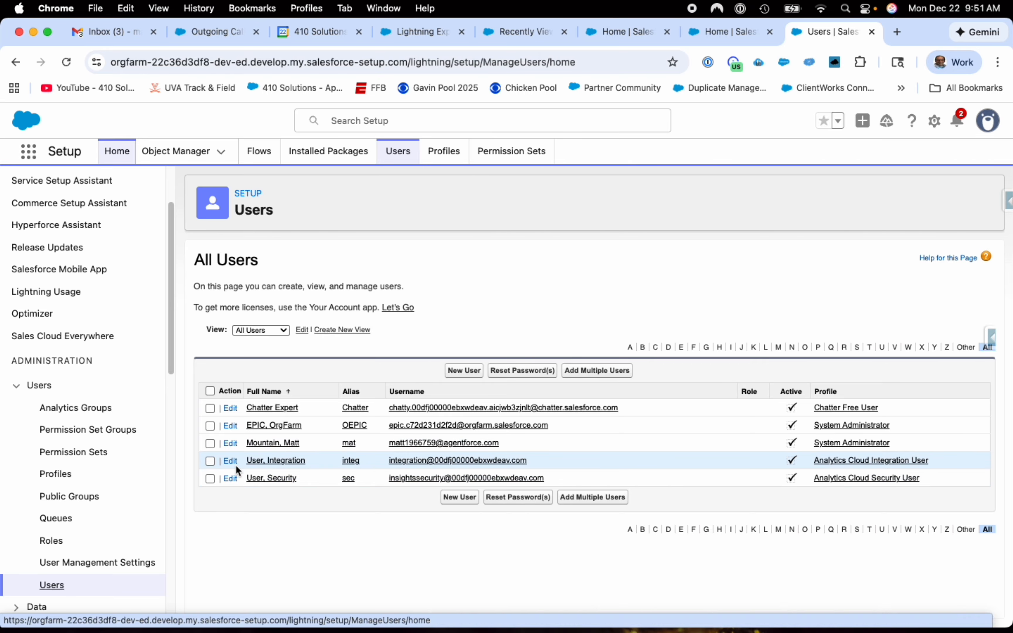
scroll(93, 391, "up", 3)
left_click(92, 186)
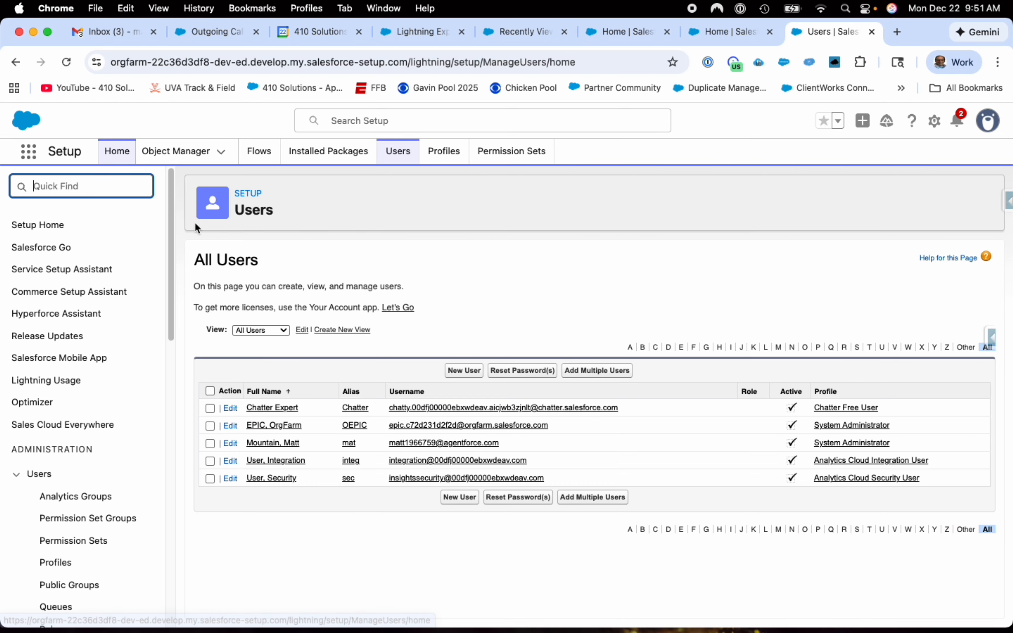
type("login a")
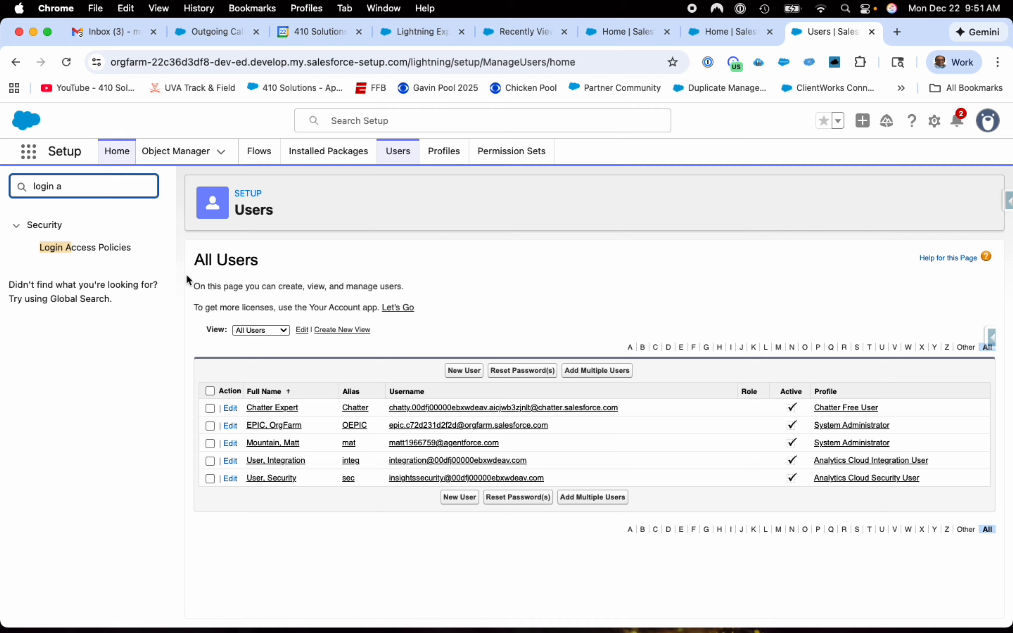
left_click(106, 248)
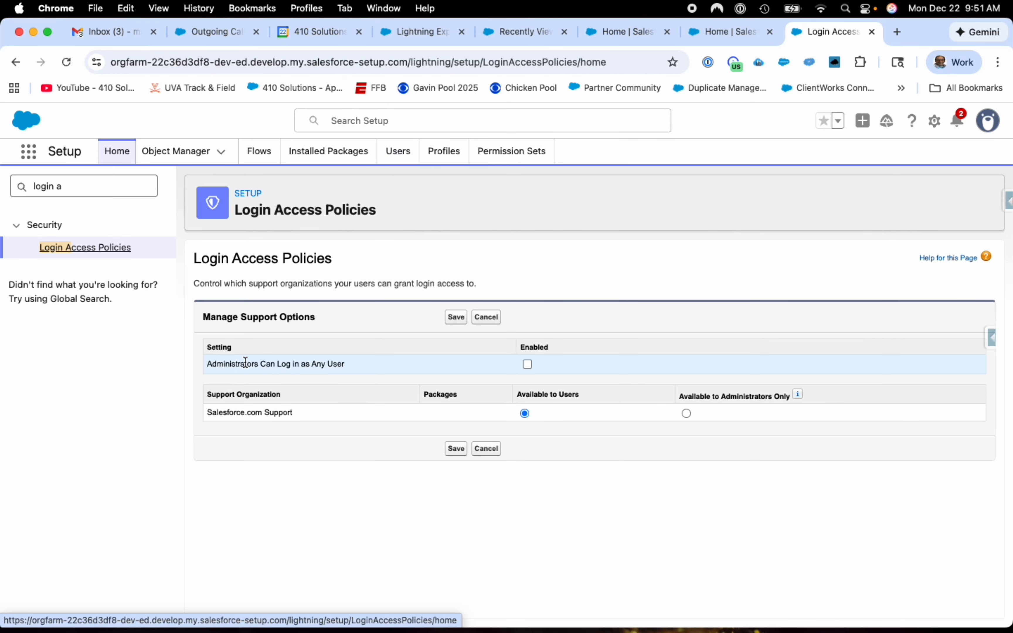
left_click_drag(213, 365, 343, 365)
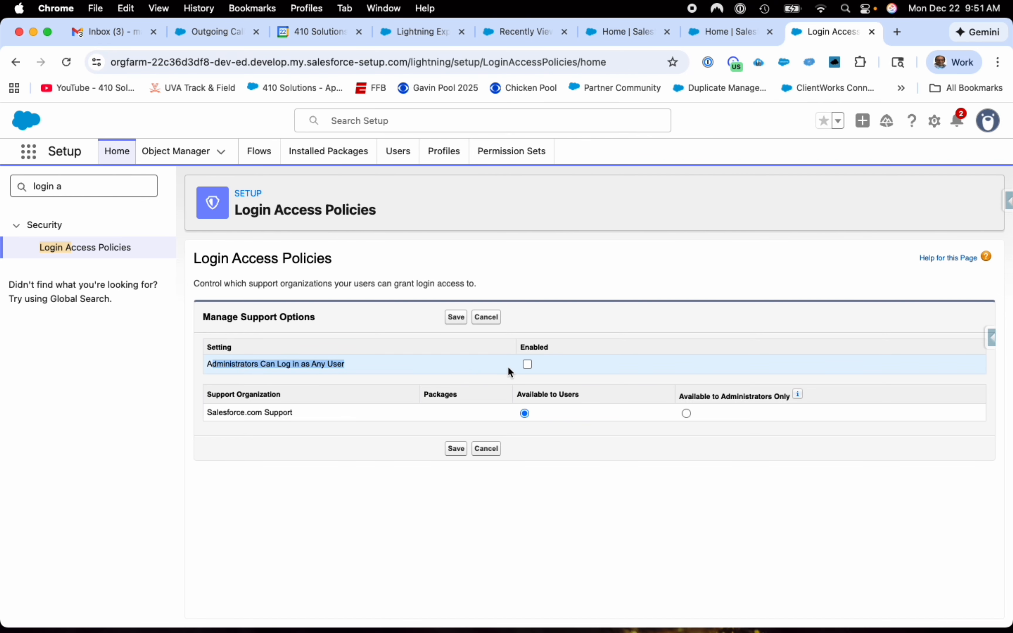
left_click(527, 365)
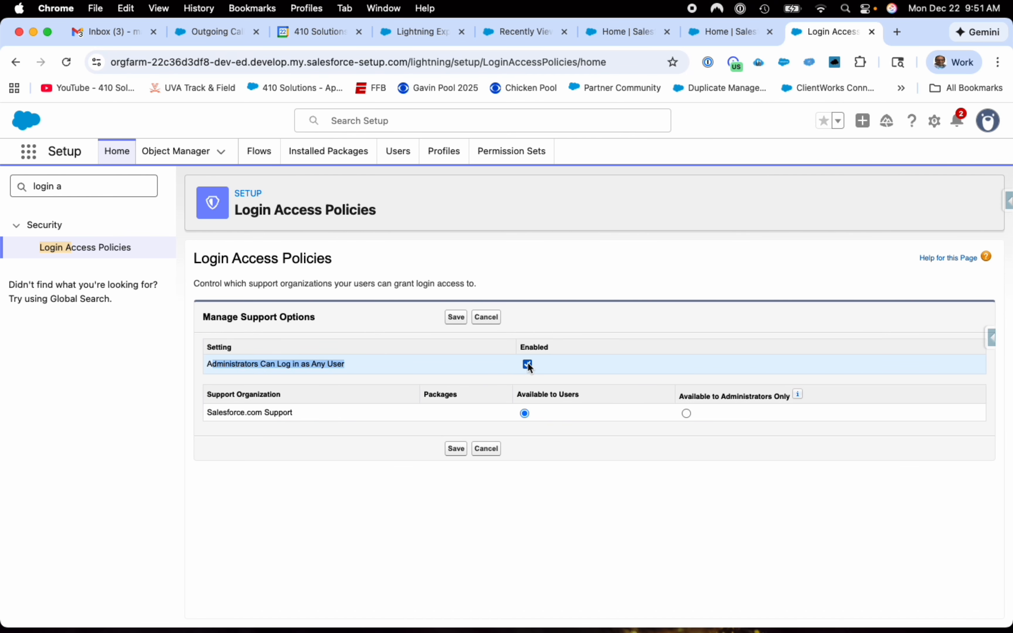
left_click(456, 318)
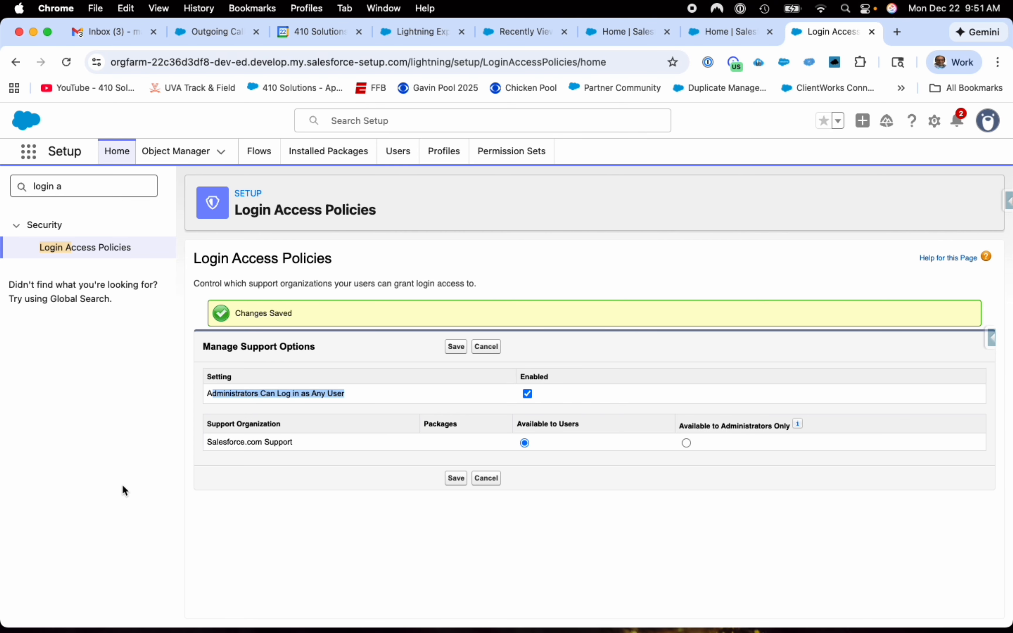
Find the Users page in Setup and log in as the System Administrator user with alias OEPIC.
left_click_drag(101, 195, 46, 183)
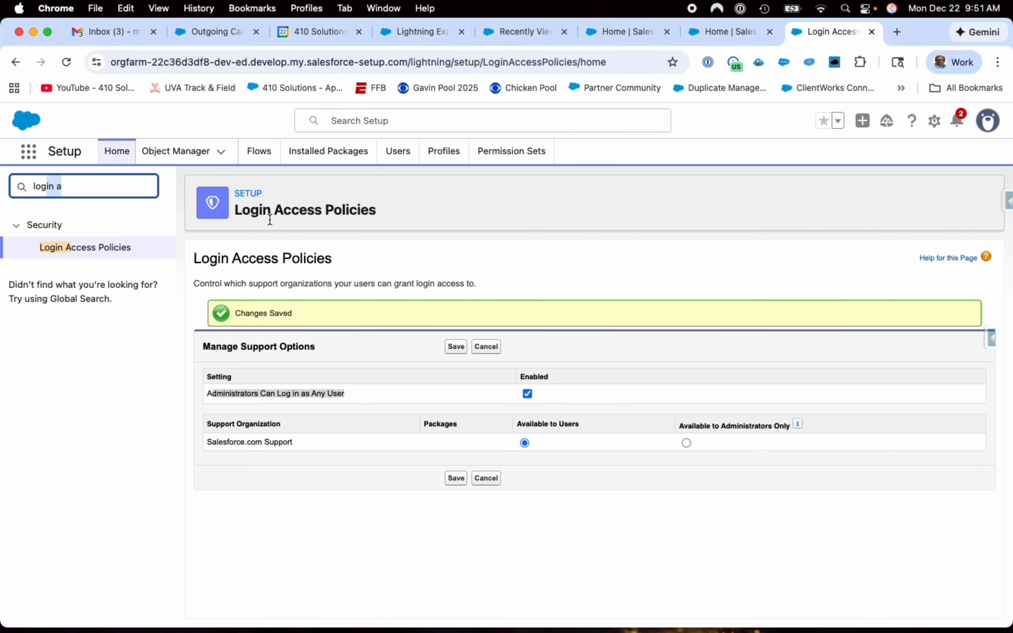
key("BackSpace")
key("BackSpace")
key("BackSpace")
key("BackSpace")
type("users")
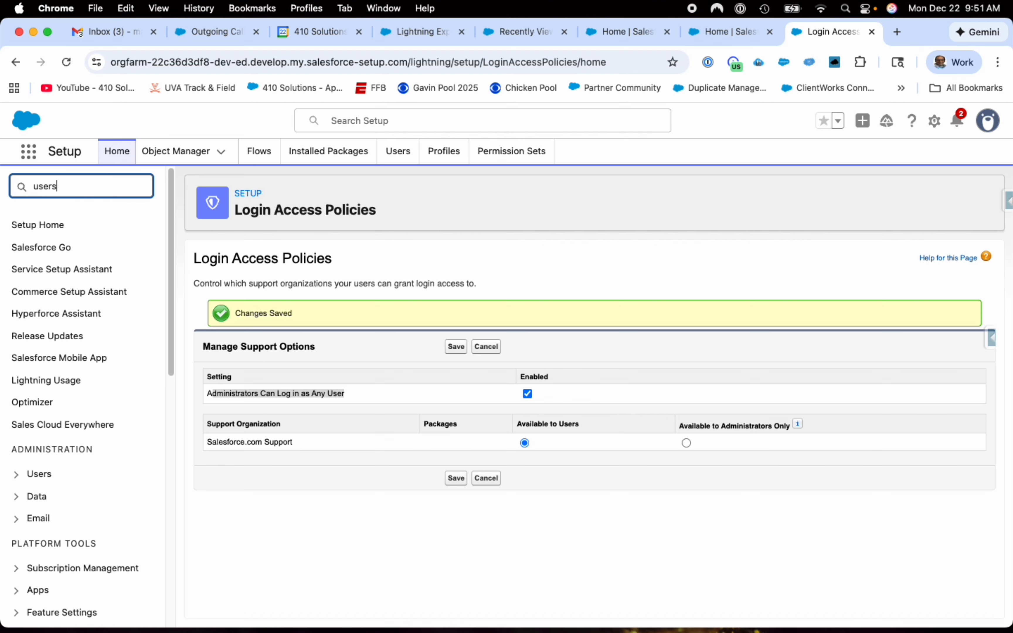
left_click(51, 425)
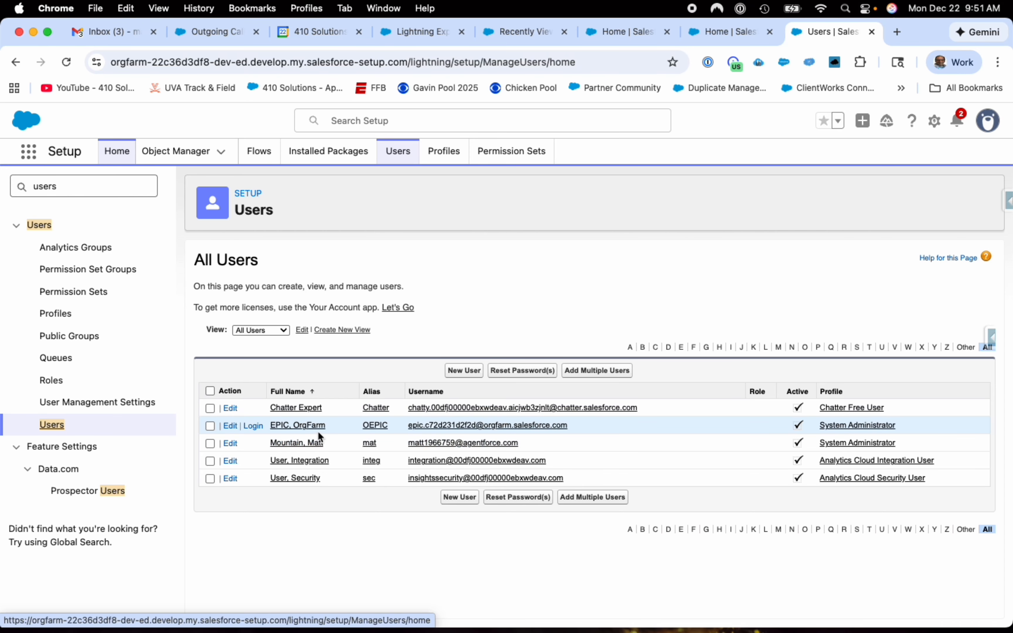
left_click(259, 427)
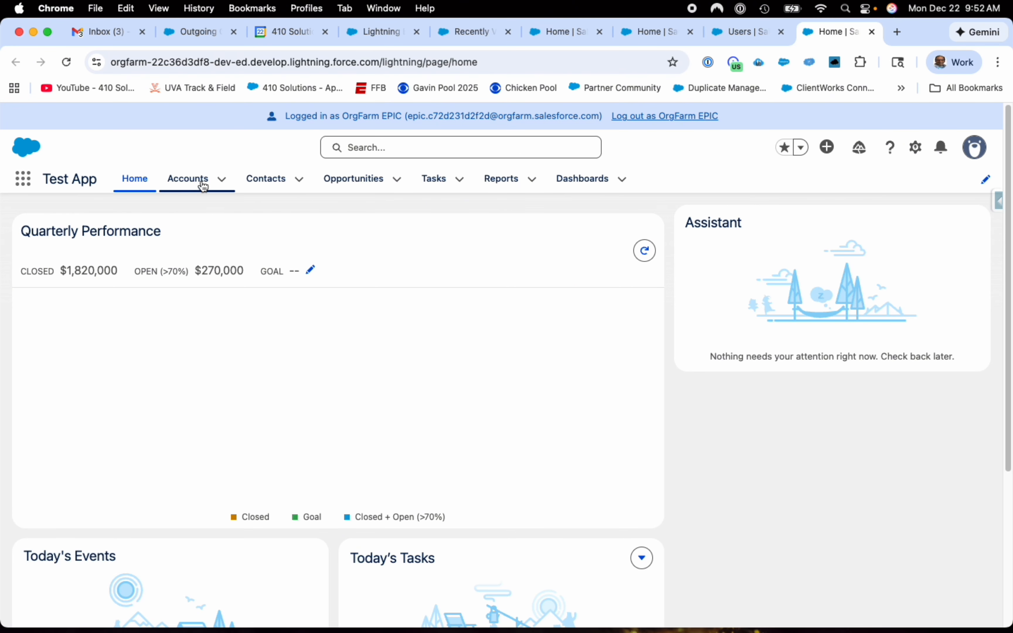
Show the All Accounts list view, pin it as the default, and check it by switching to Contacts and back.
left_click(203, 184)
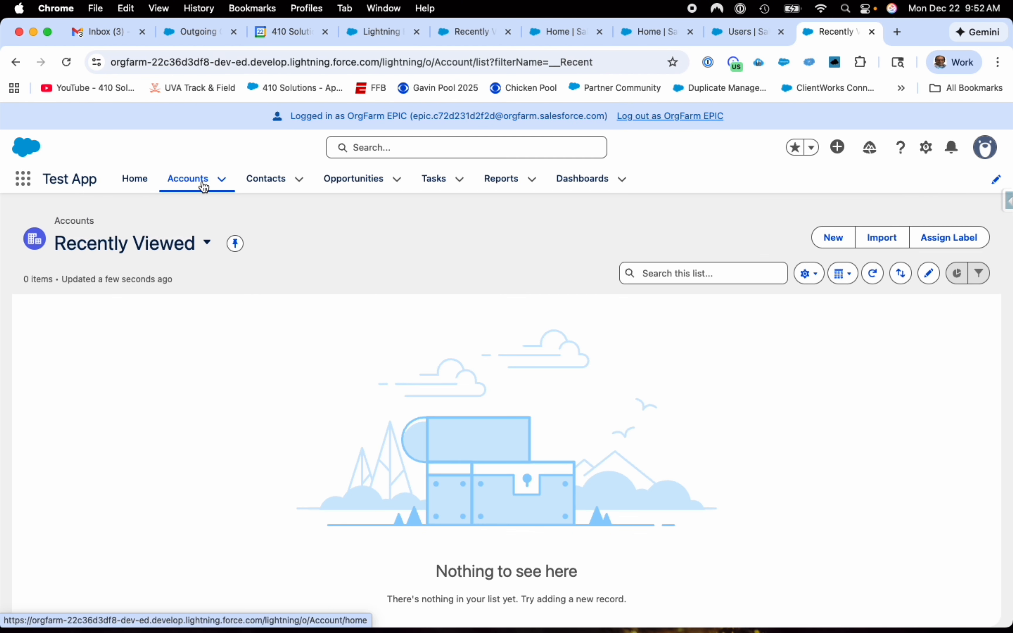
left_click(176, 247)
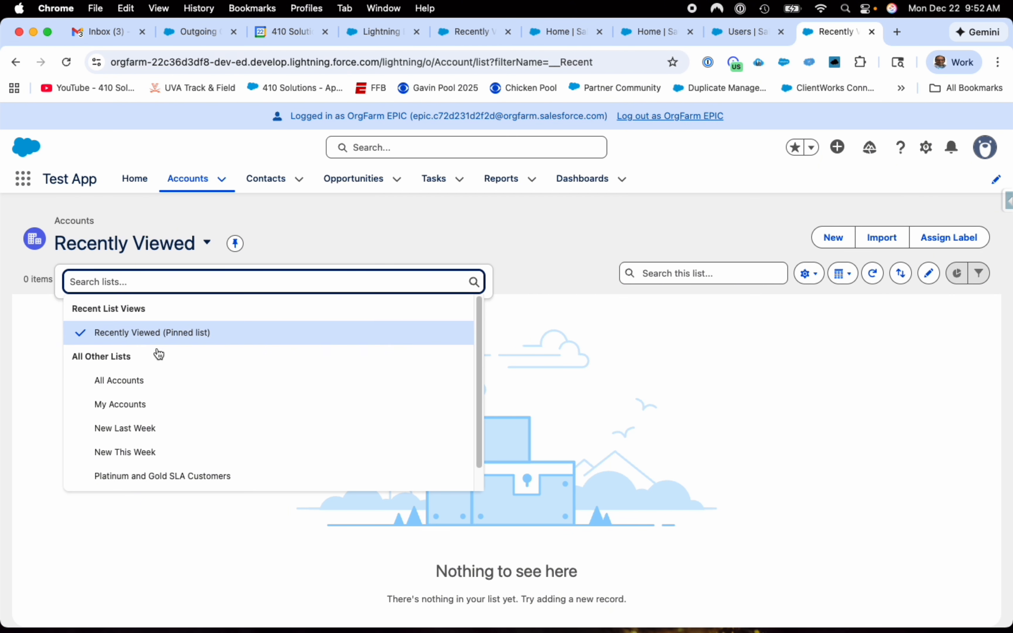
left_click(156, 380)
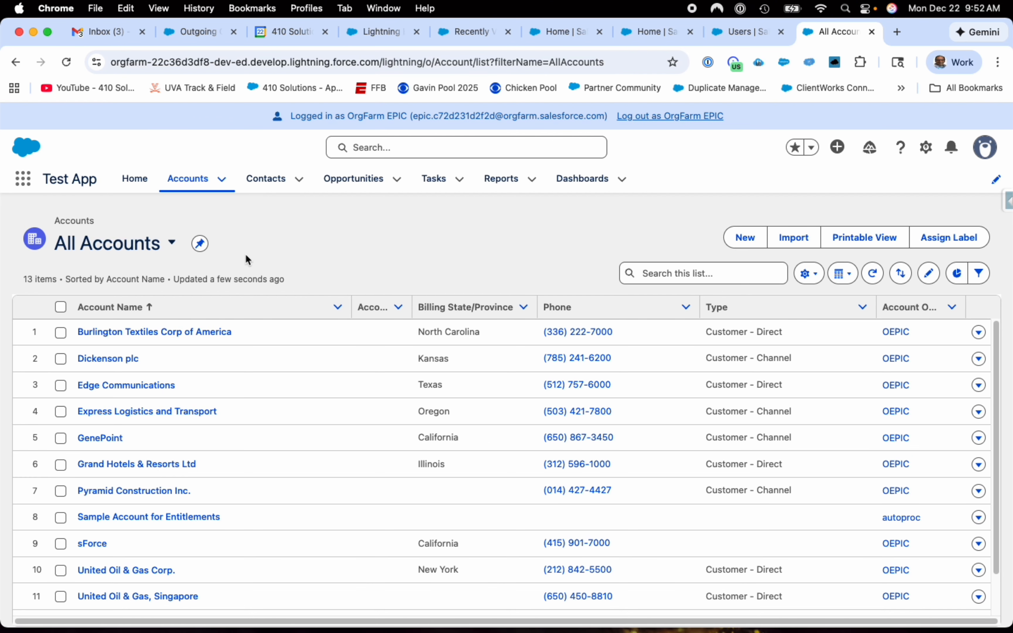
left_click(201, 243)
left_click(260, 180)
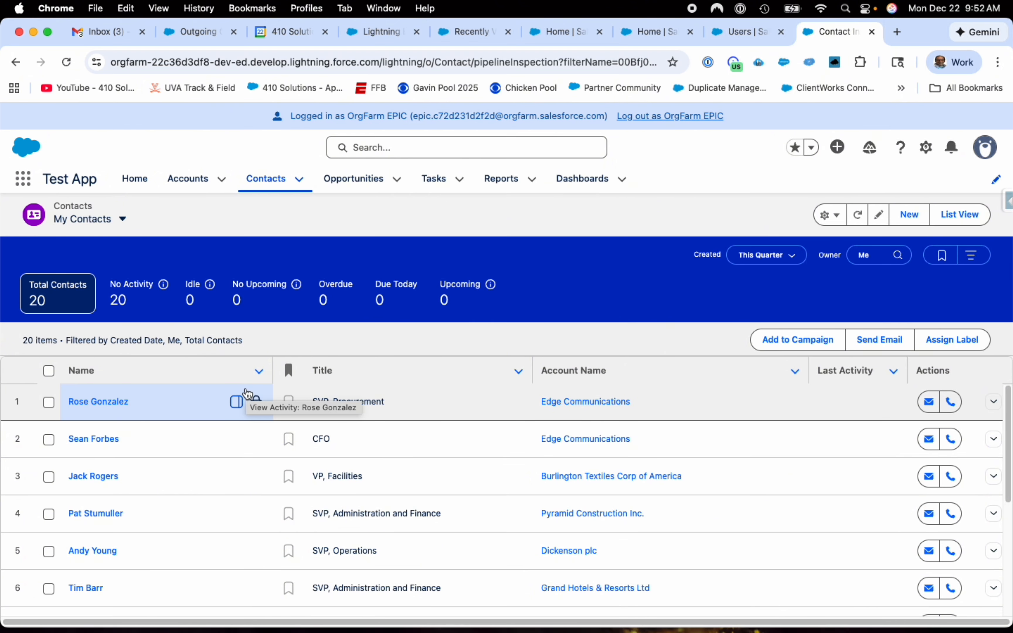
left_click(192, 183)
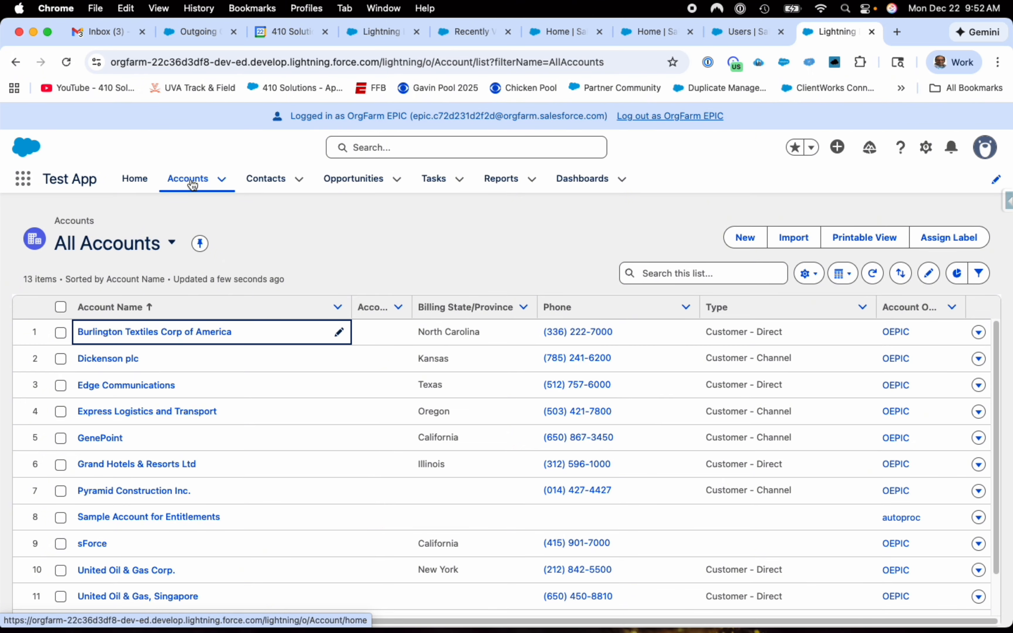
Open Contacts, look at its available lists, and switch from the intelligence view to the standard list view.
left_click(273, 181)
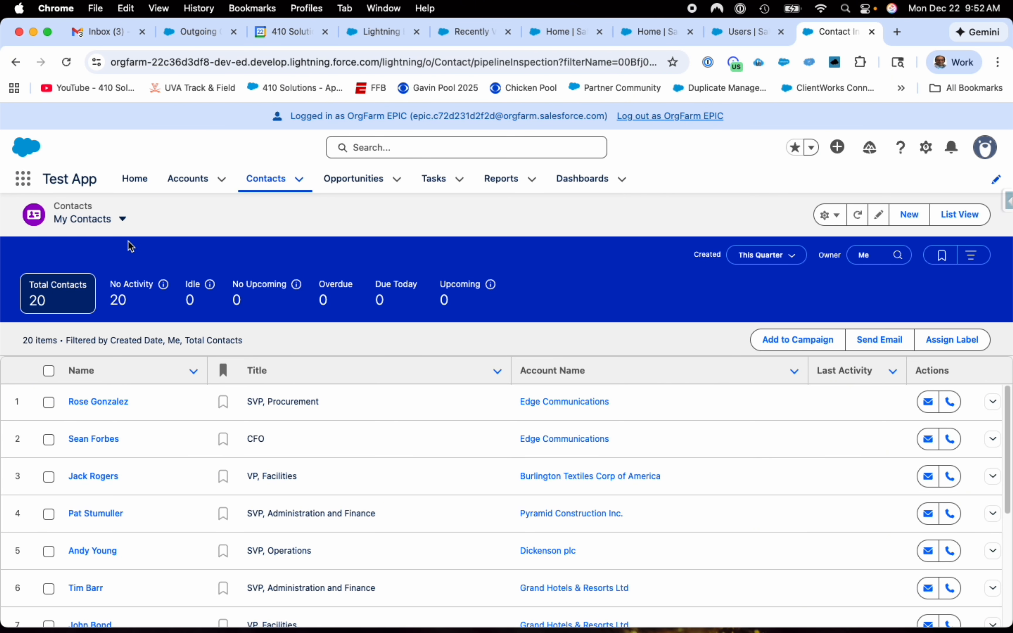
left_click(124, 226)
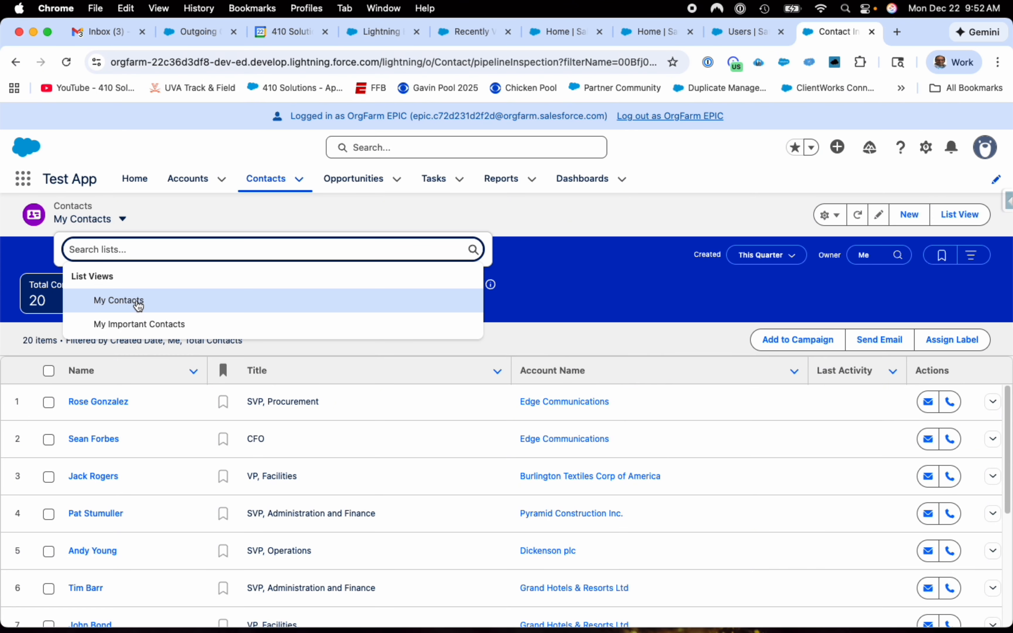
left_click(263, 220)
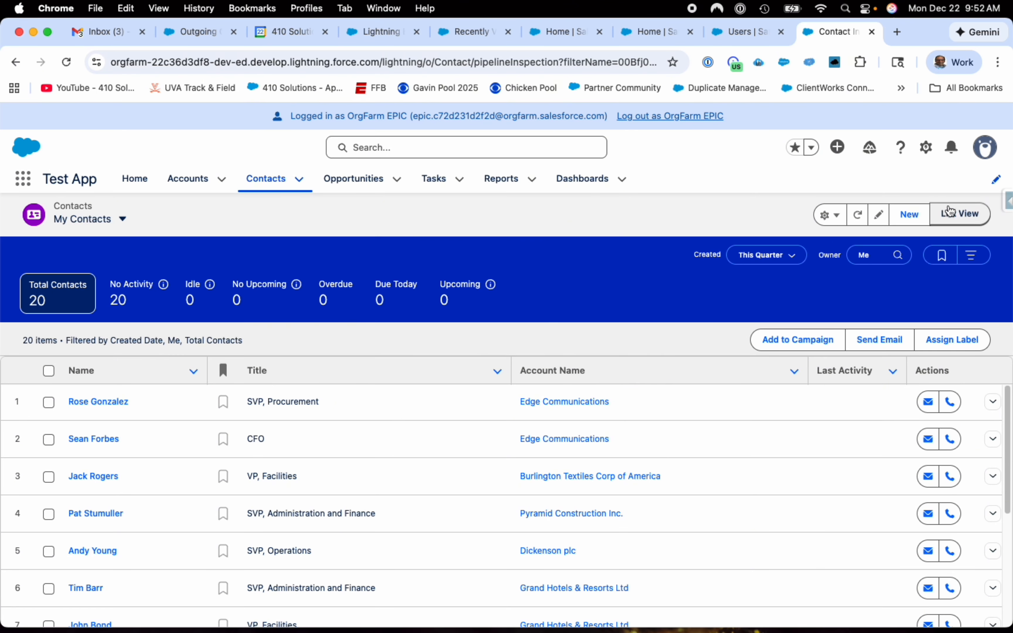
left_click(954, 215)
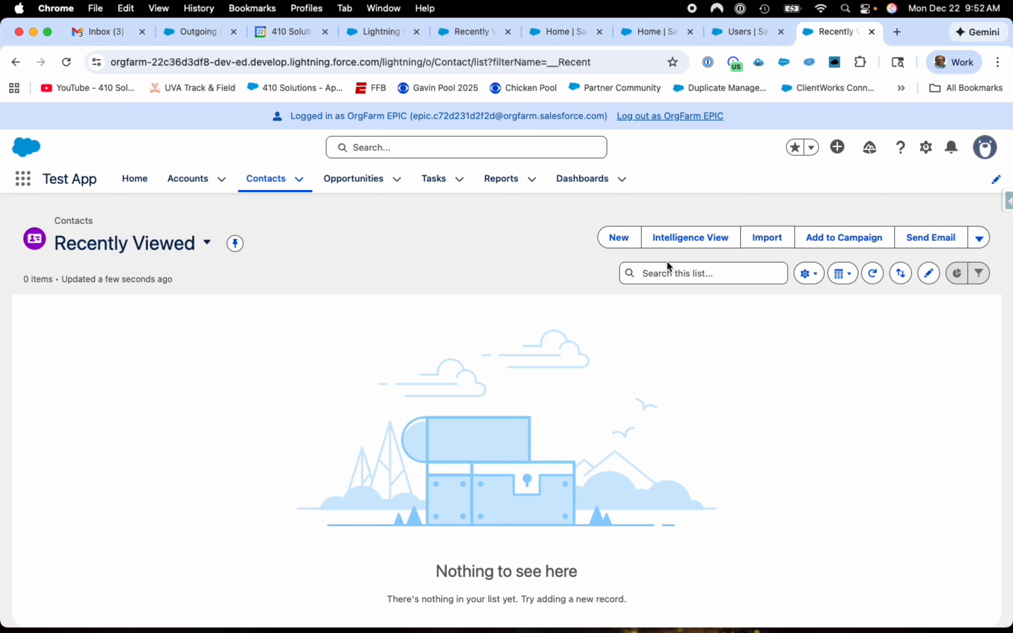
Show and pin the All Contacts list view, and check it by switching to the intelligence view and back.
left_click(207, 252)
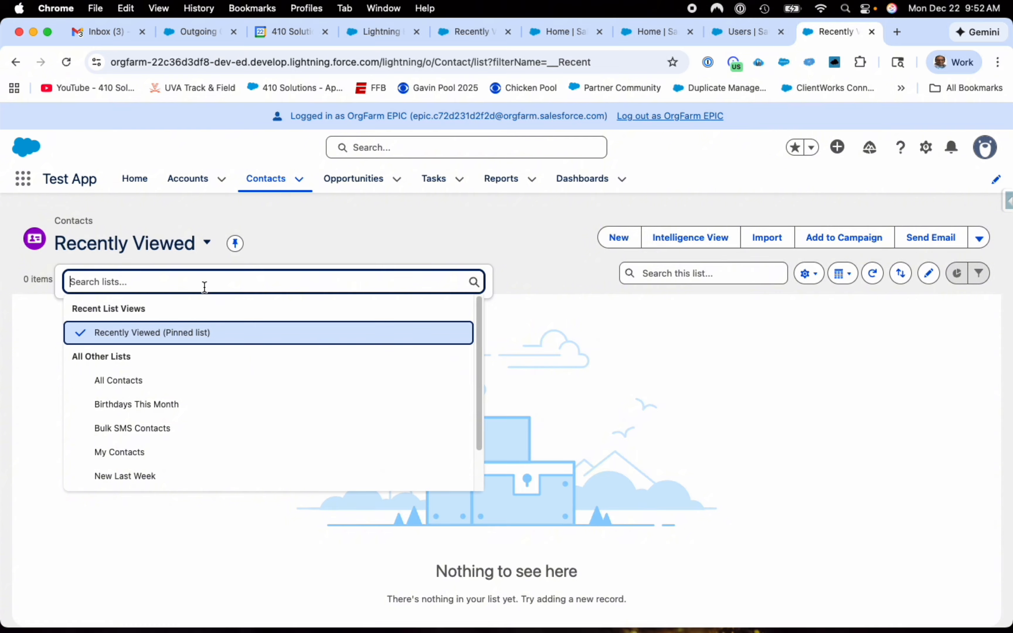
left_click(189, 367)
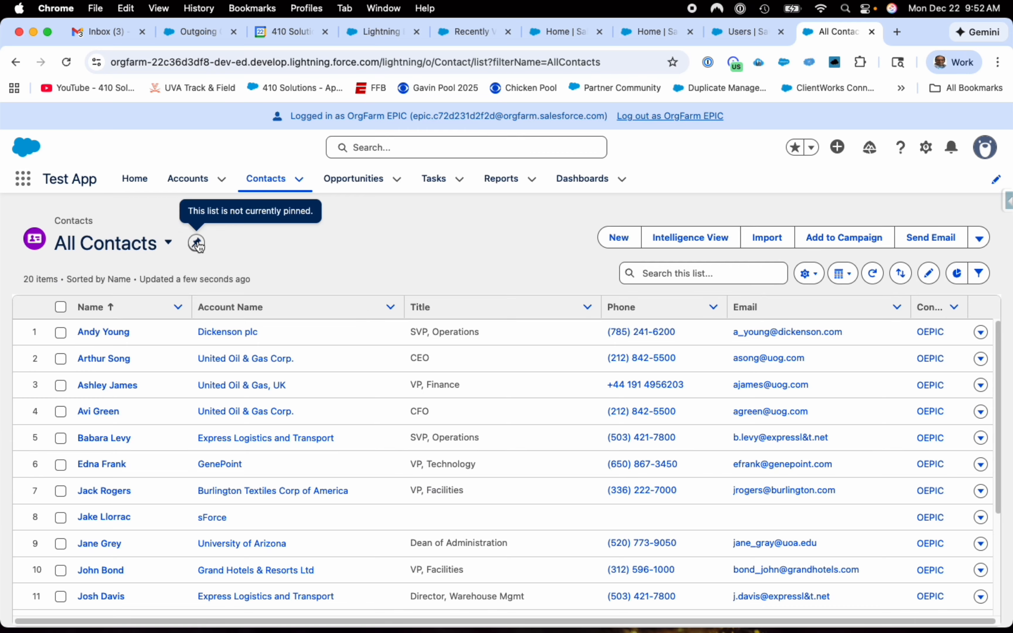
left_click(197, 244)
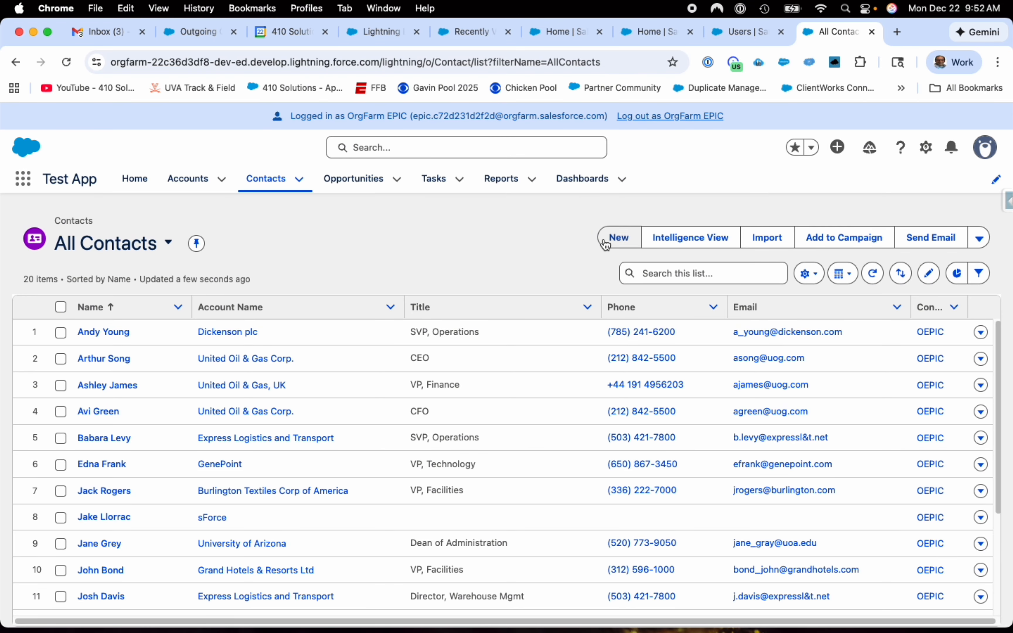
left_click(683, 243)
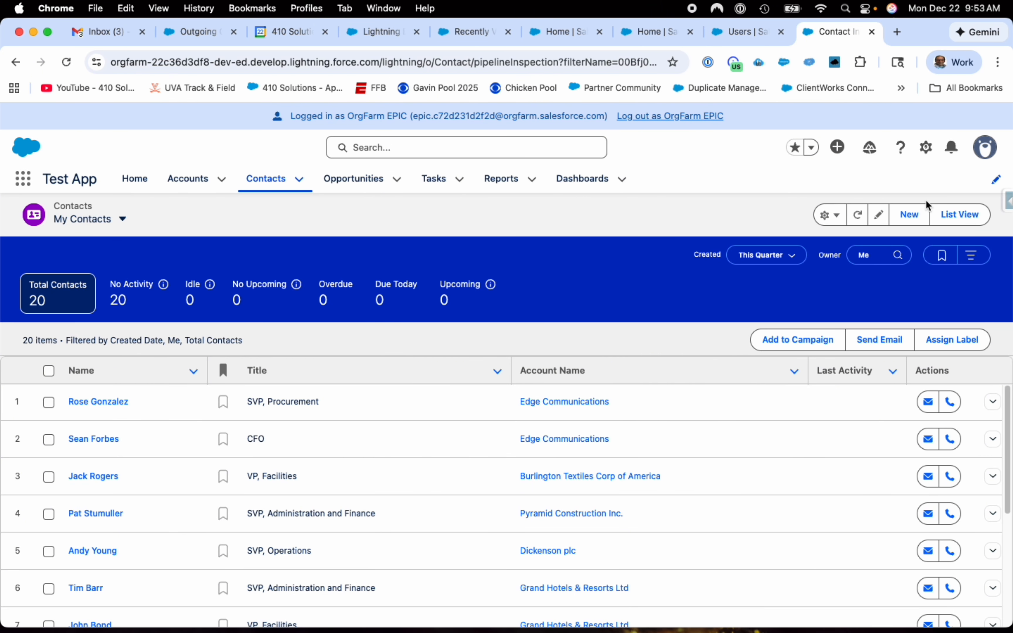
left_click(964, 216)
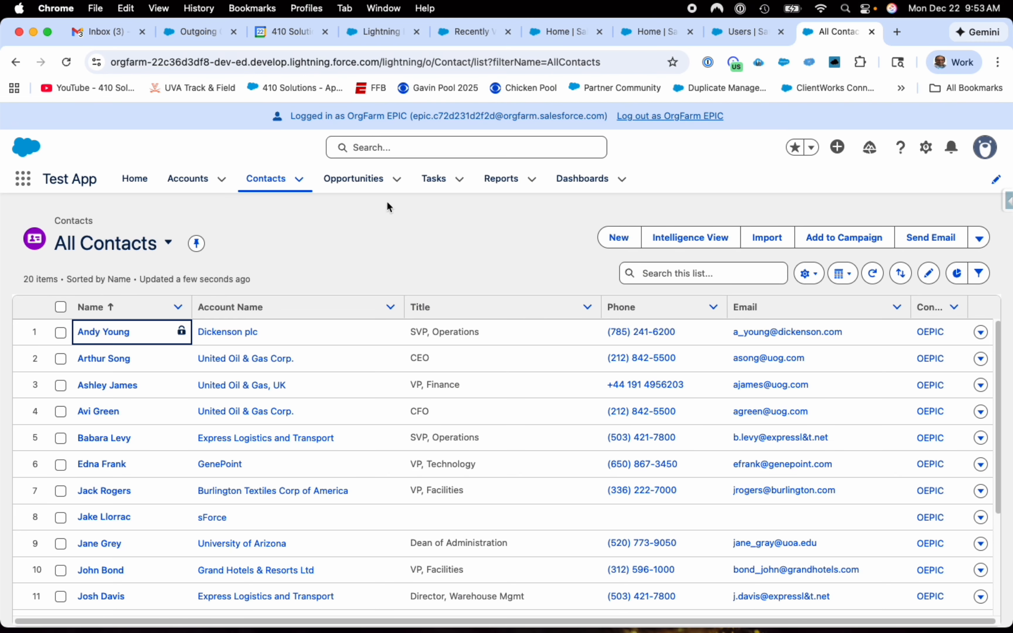
Show the All Opportunities list view and pin it as the default for Opportunities.
left_click(372, 183)
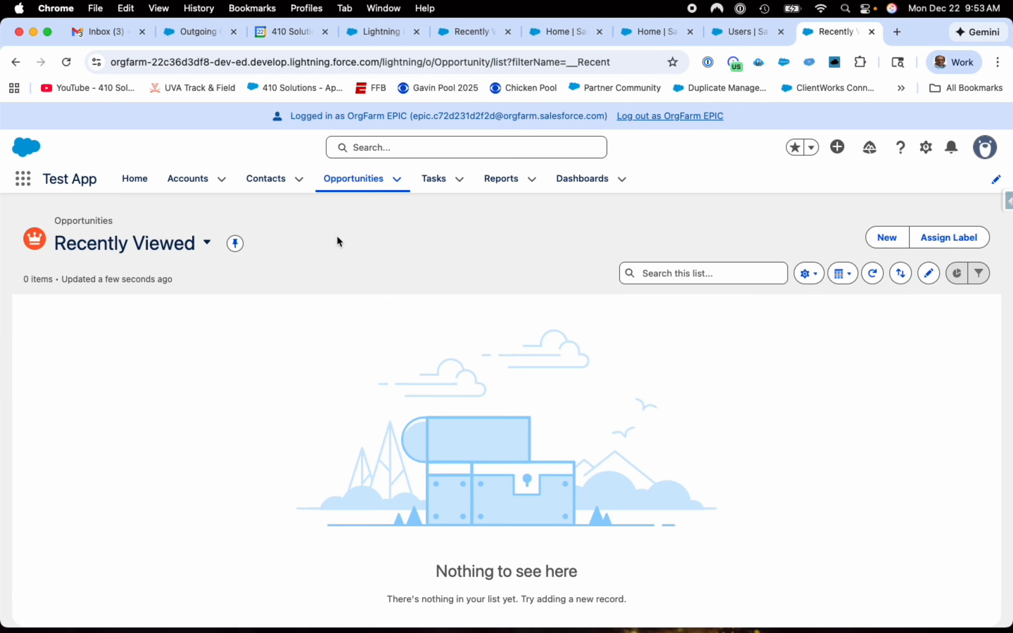
left_click(184, 249)
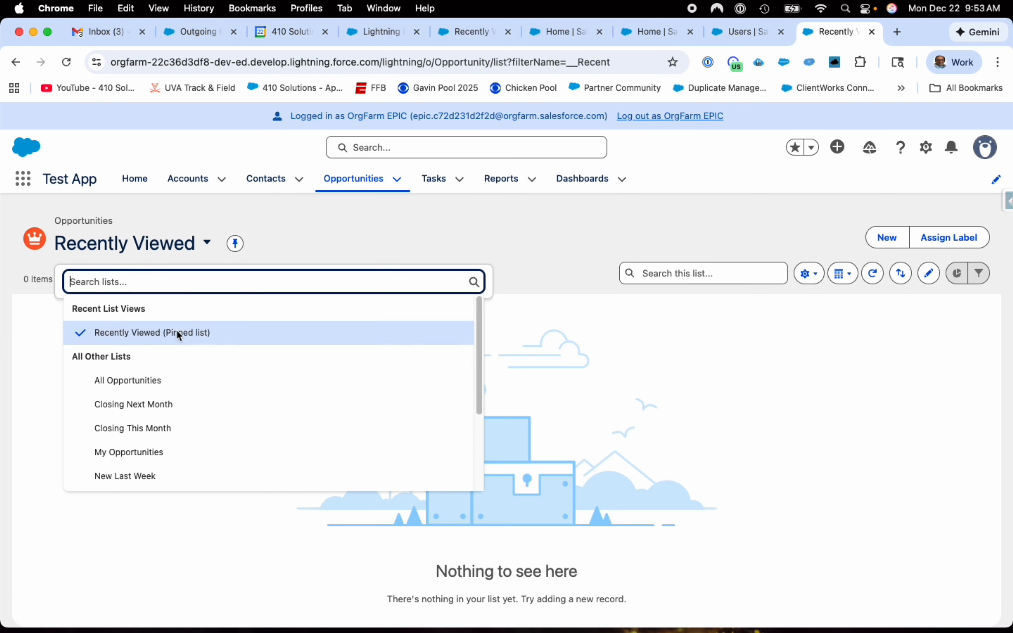
left_click(169, 379)
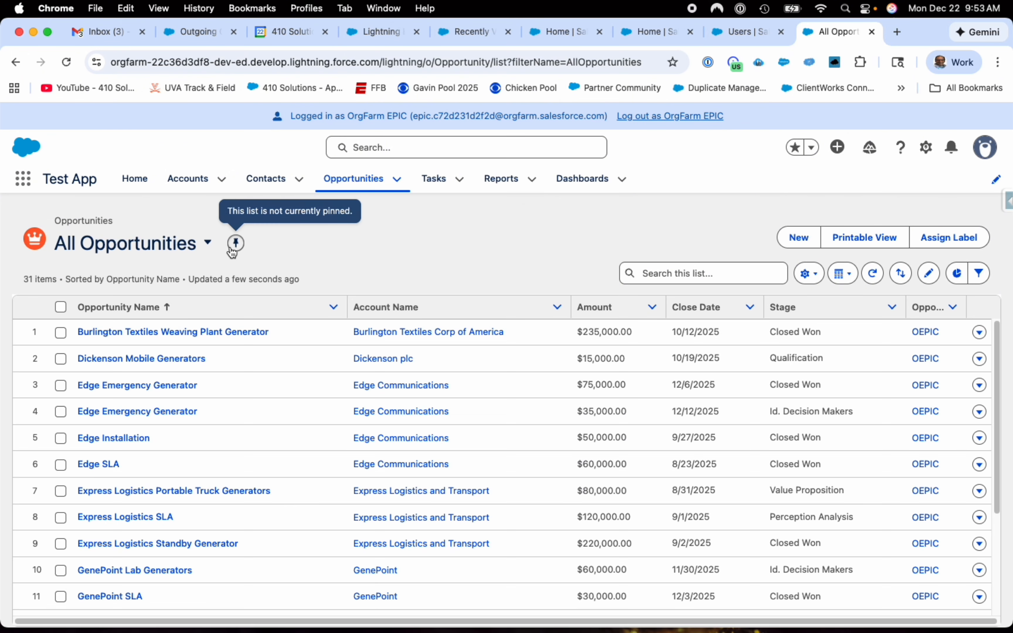
left_click(235, 245)
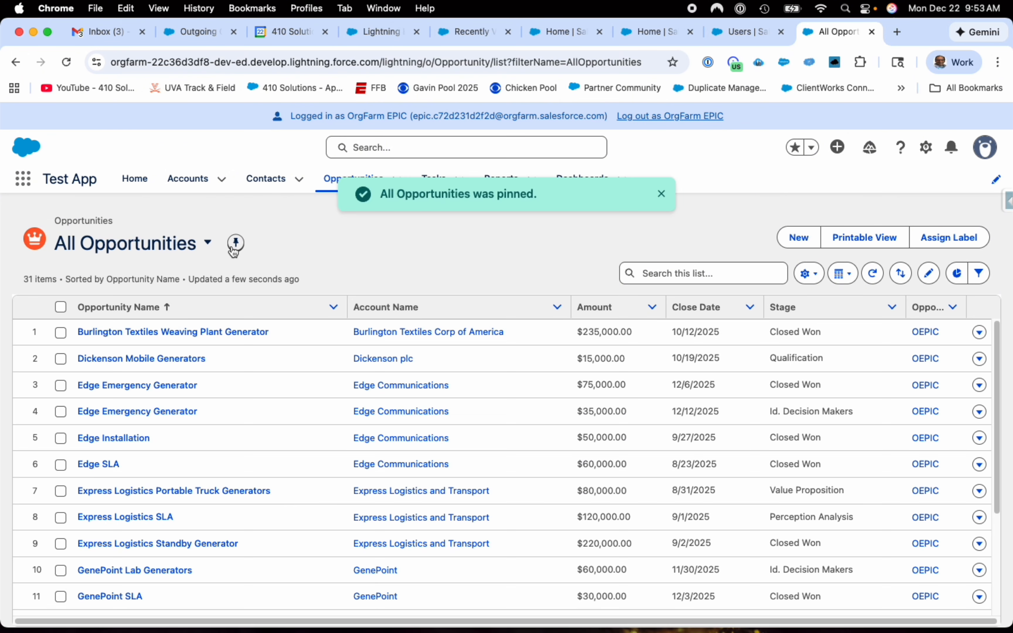
left_click(661, 196)
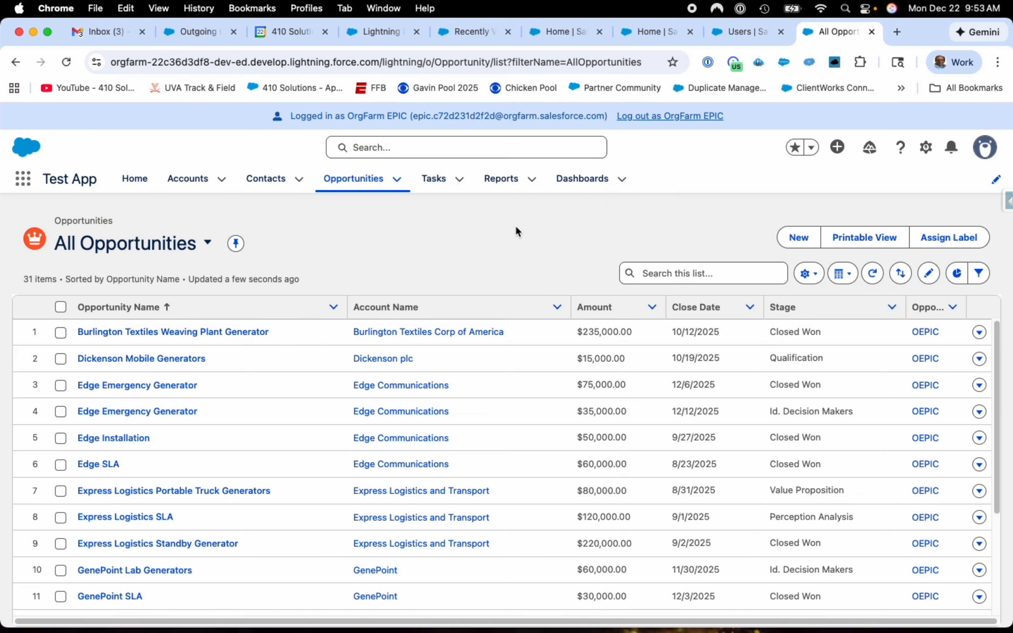
Open Tasks, dismiss the introductory tip, and display the task list as a table.
left_click(440, 189)
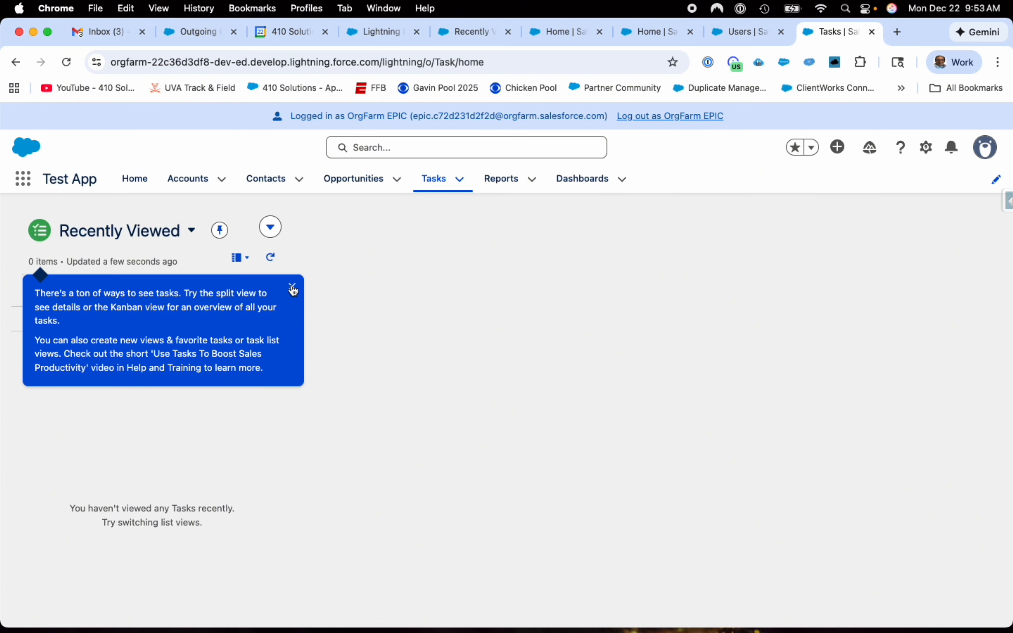
left_click(292, 287)
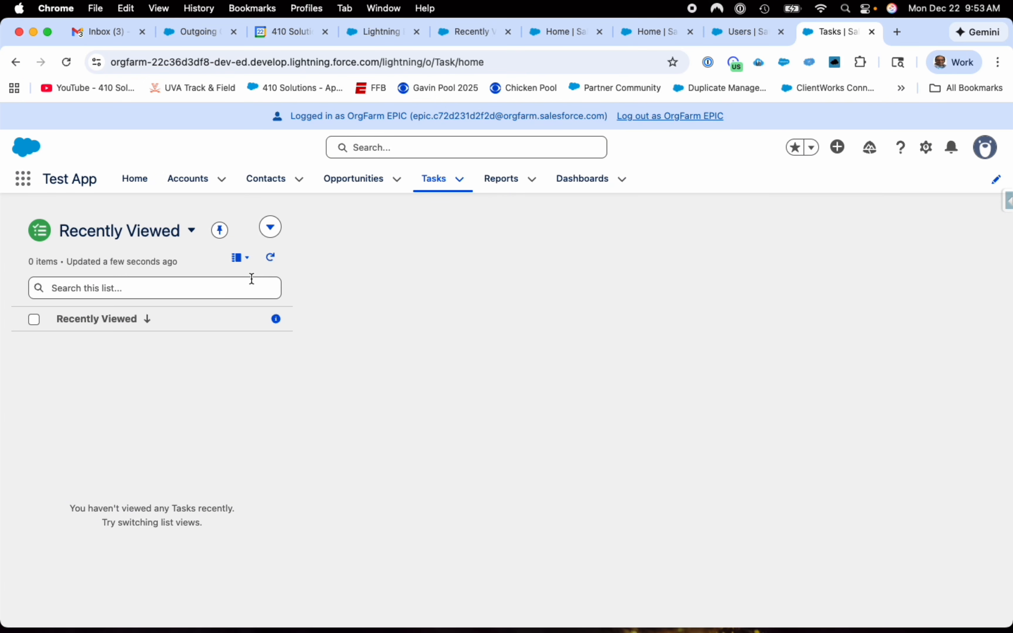
left_click(239, 257)
left_click(230, 282)
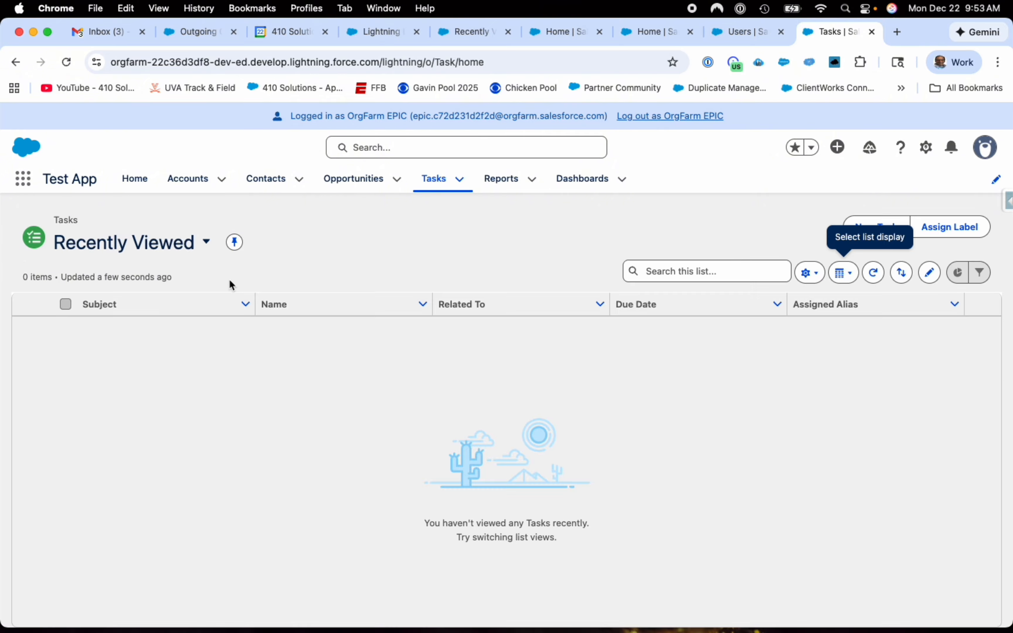
Show the Open Tasks list view and pin it as the default for Tasks.
left_click(207, 243)
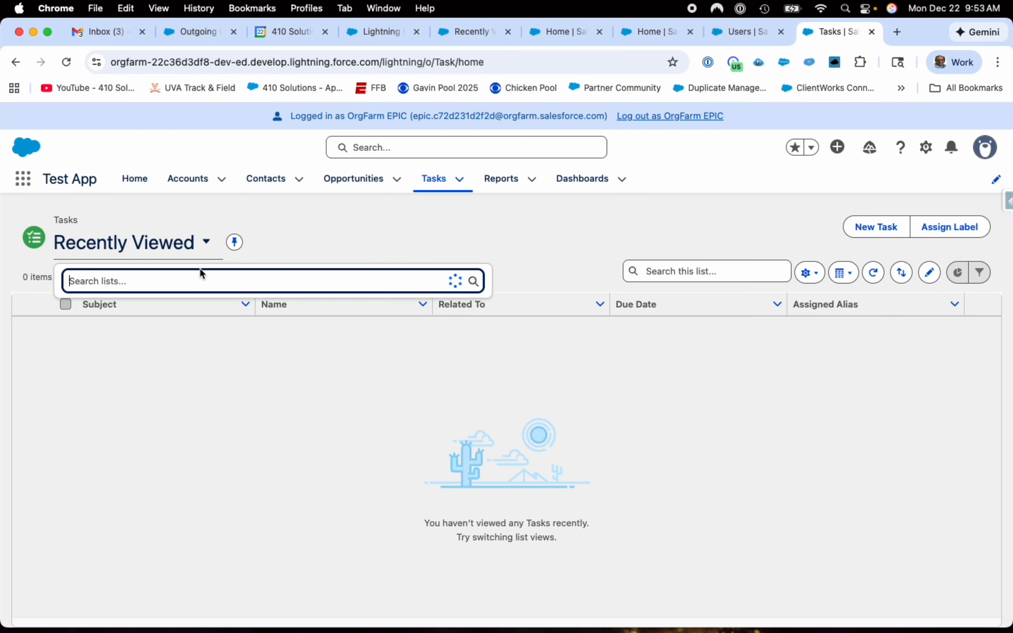
left_click(176, 355)
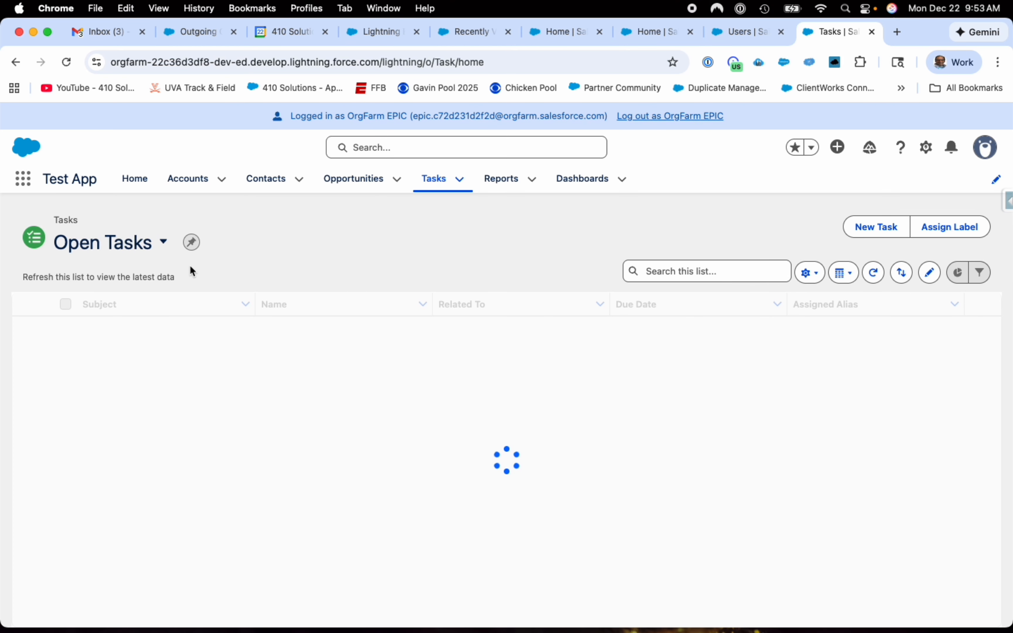
left_click(192, 242)
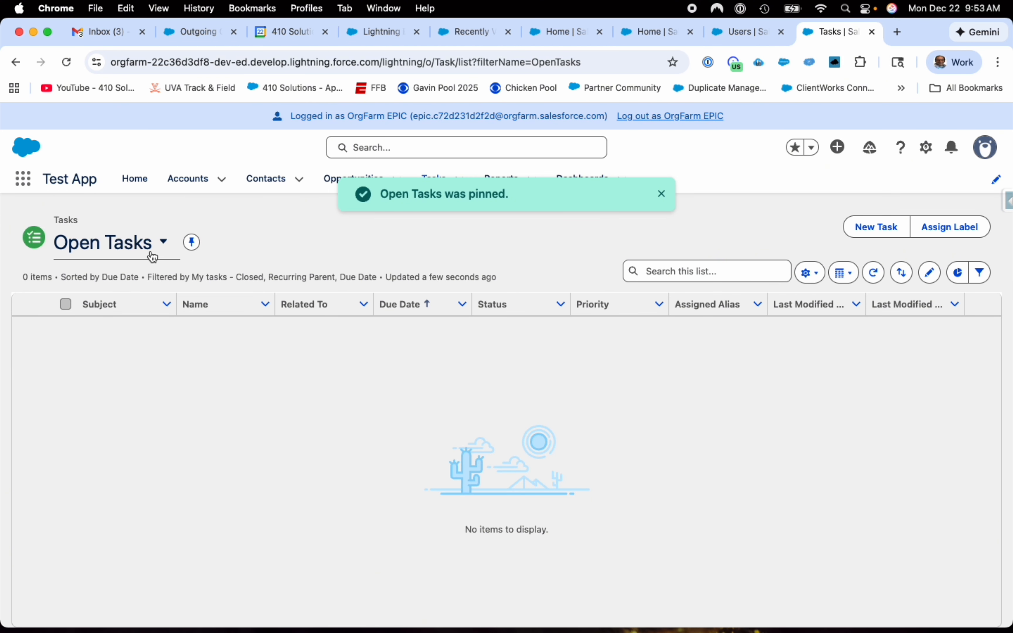
Display the Open Tasks list in split view, and return to the Accounts list.
left_click(846, 281)
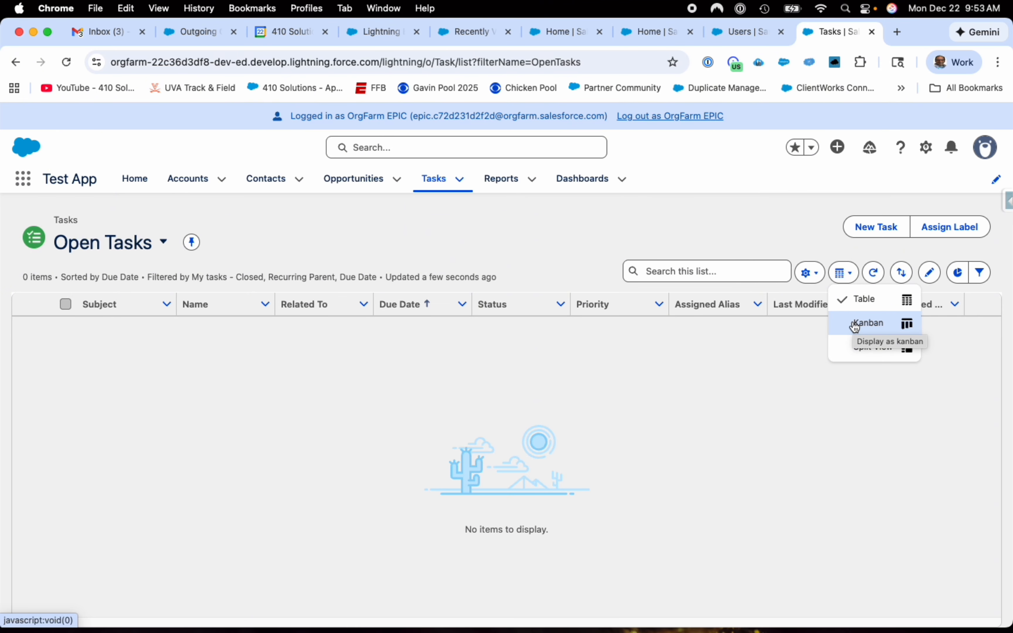
left_click(854, 351)
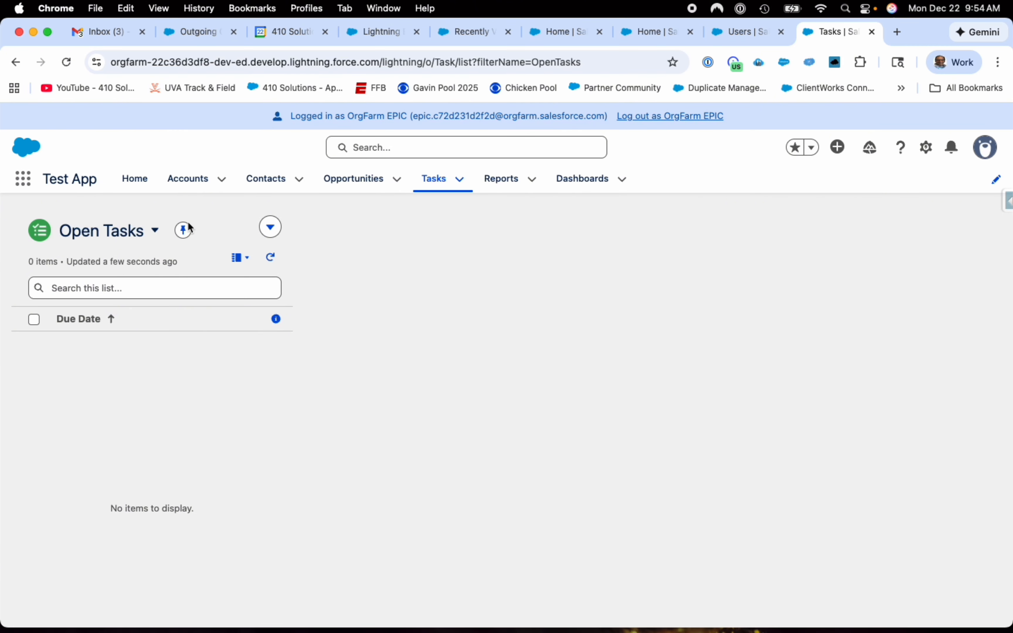
left_click(206, 183)
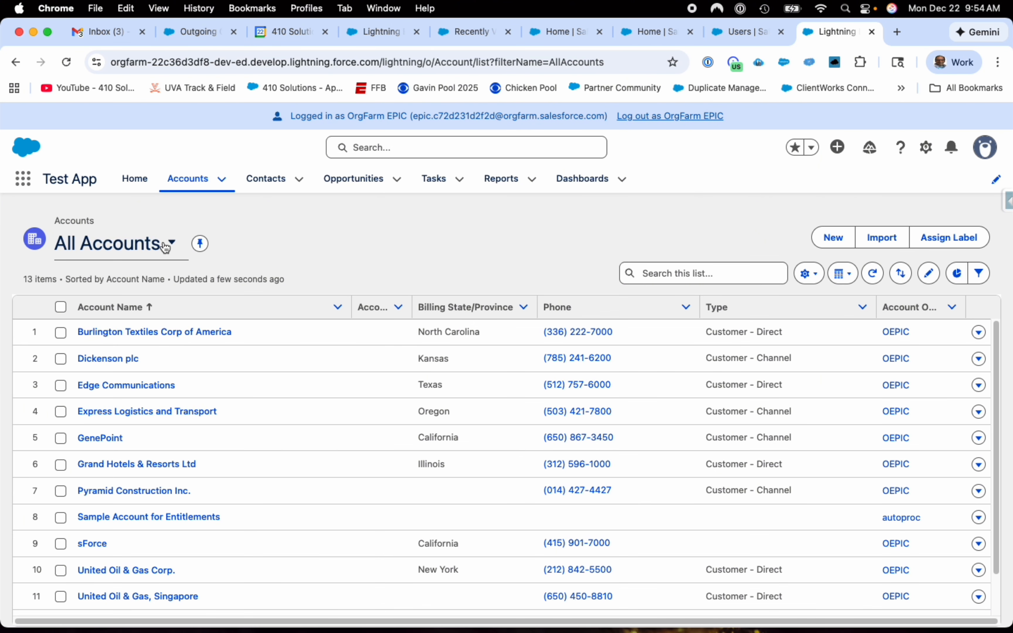